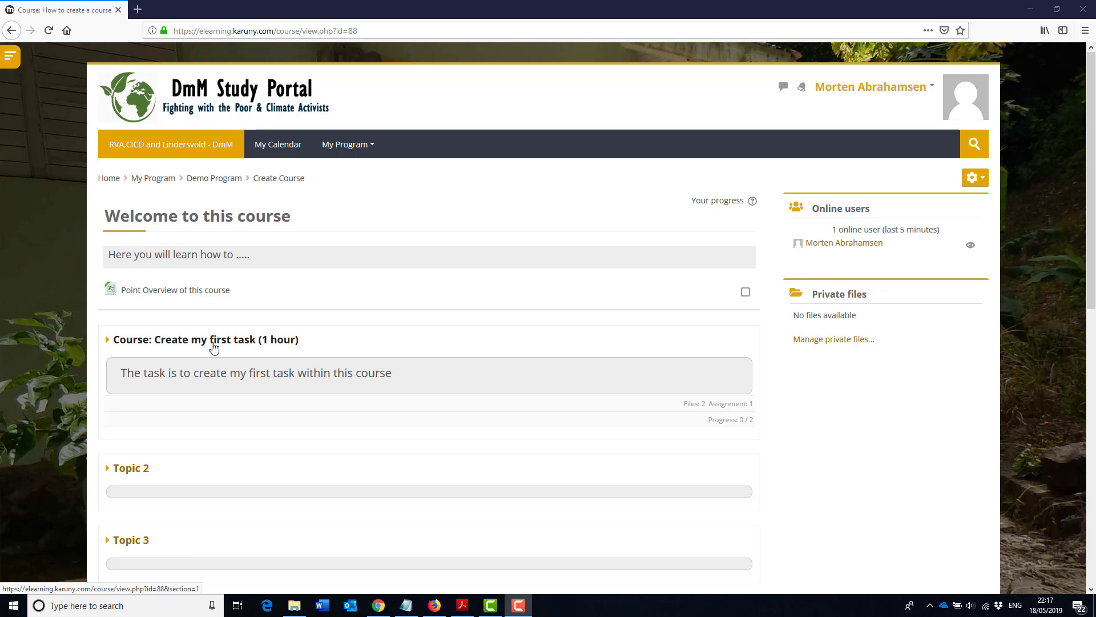
Step: View the first course section on its own, then return to the full Create Course page
left_click(219, 344)
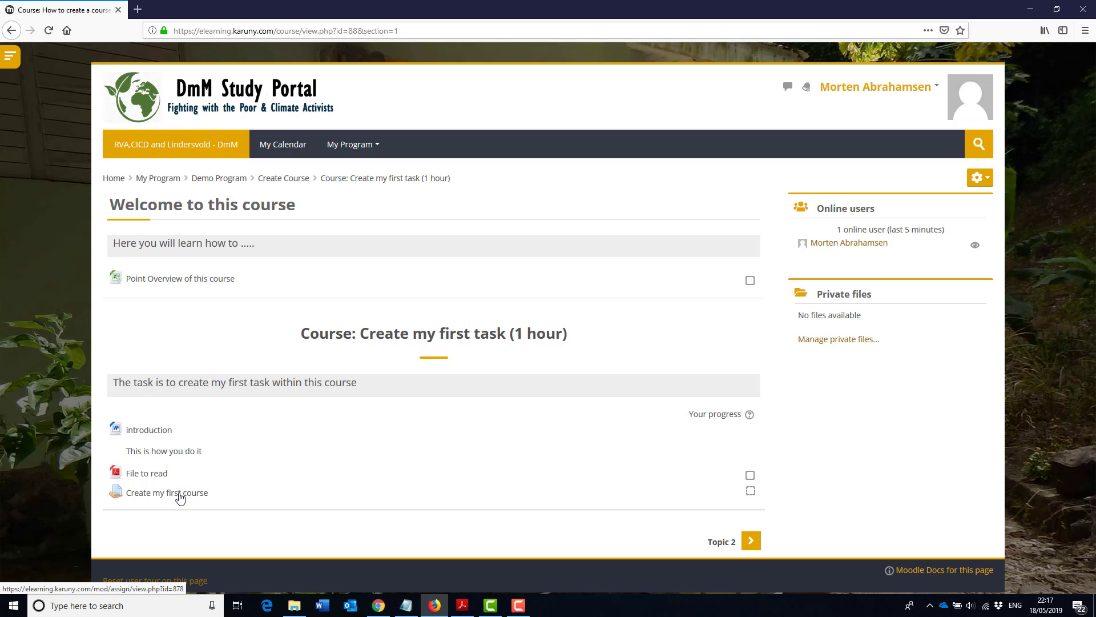
left_click(289, 180)
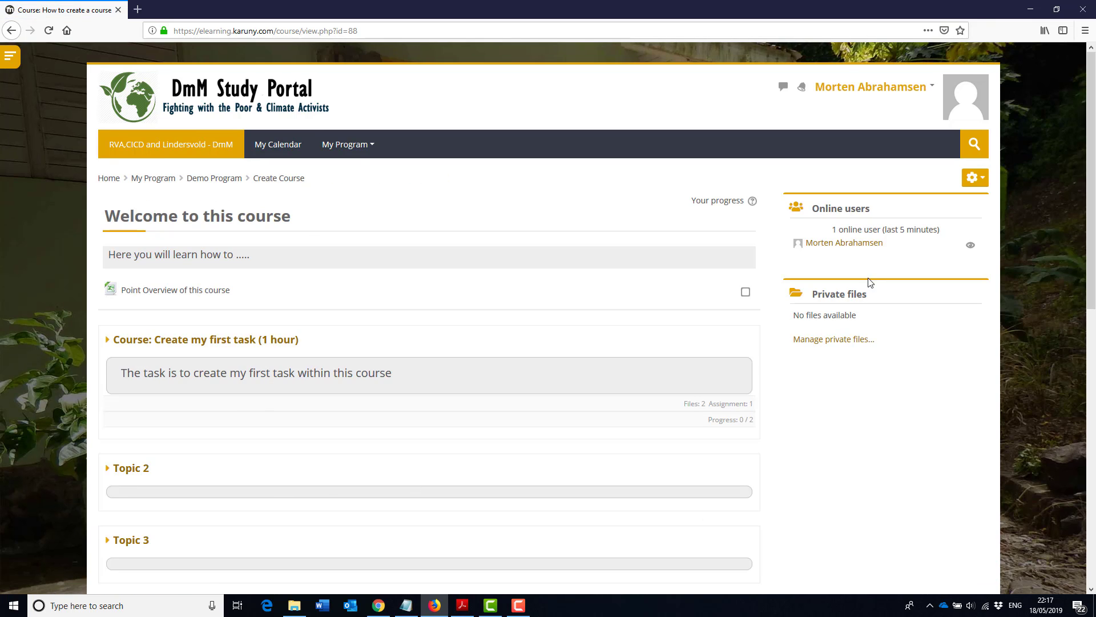
Step: Turn editing on for the course from the administration menu
left_click(975, 178)
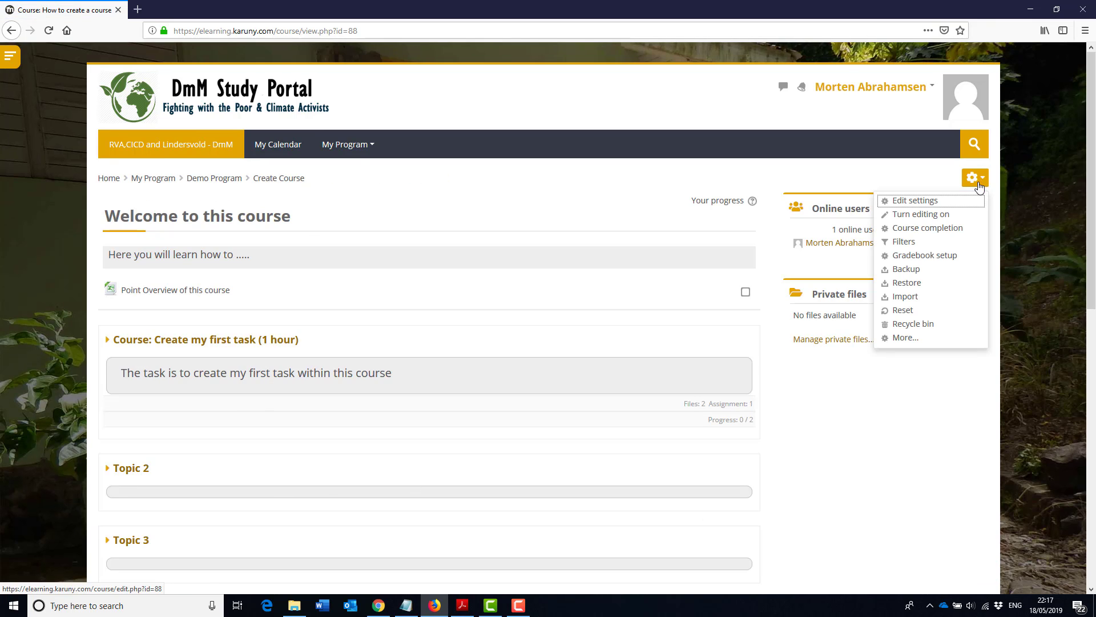
left_click(946, 219)
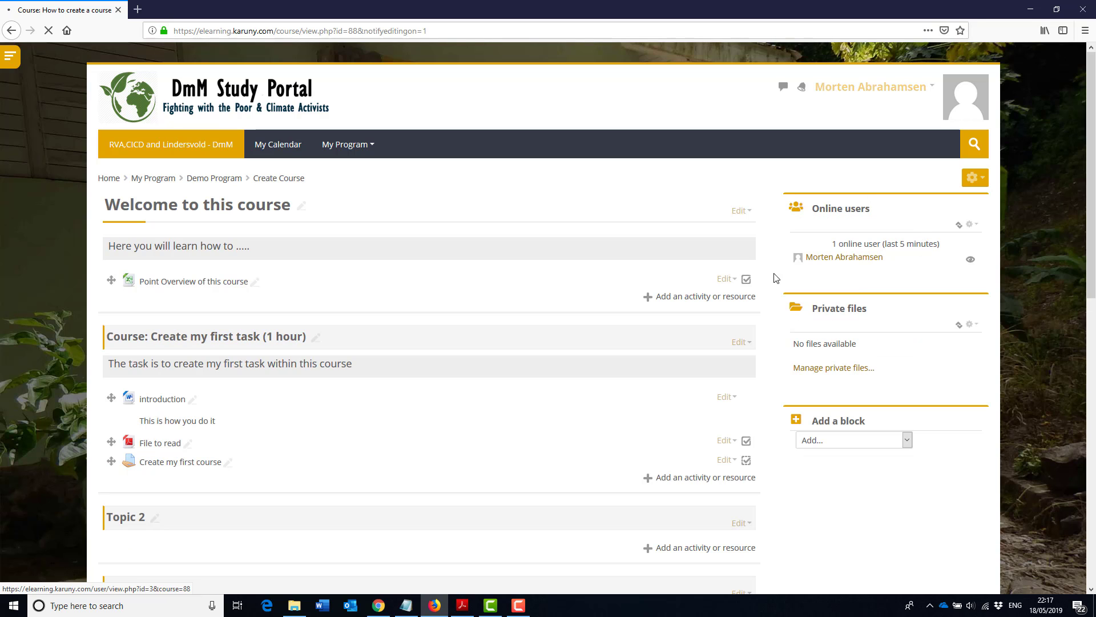
scroll(345, 441, "down", 3)
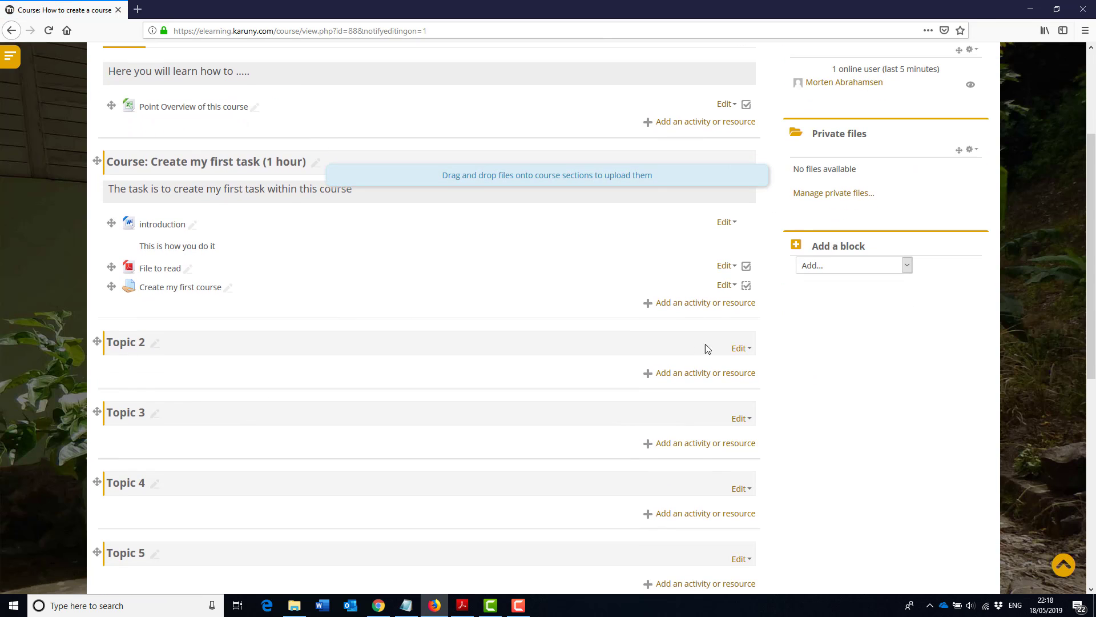
Step: Give Topic 2 the custom name 'Create a task without uploading word files' and save
left_click(742, 348)
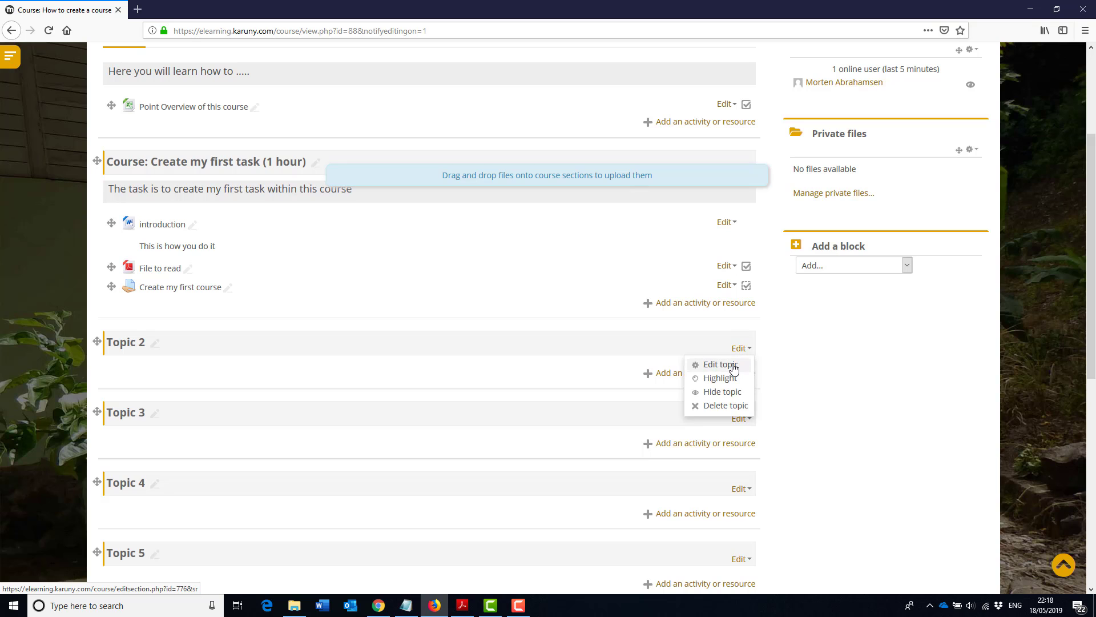
left_click(720, 365)
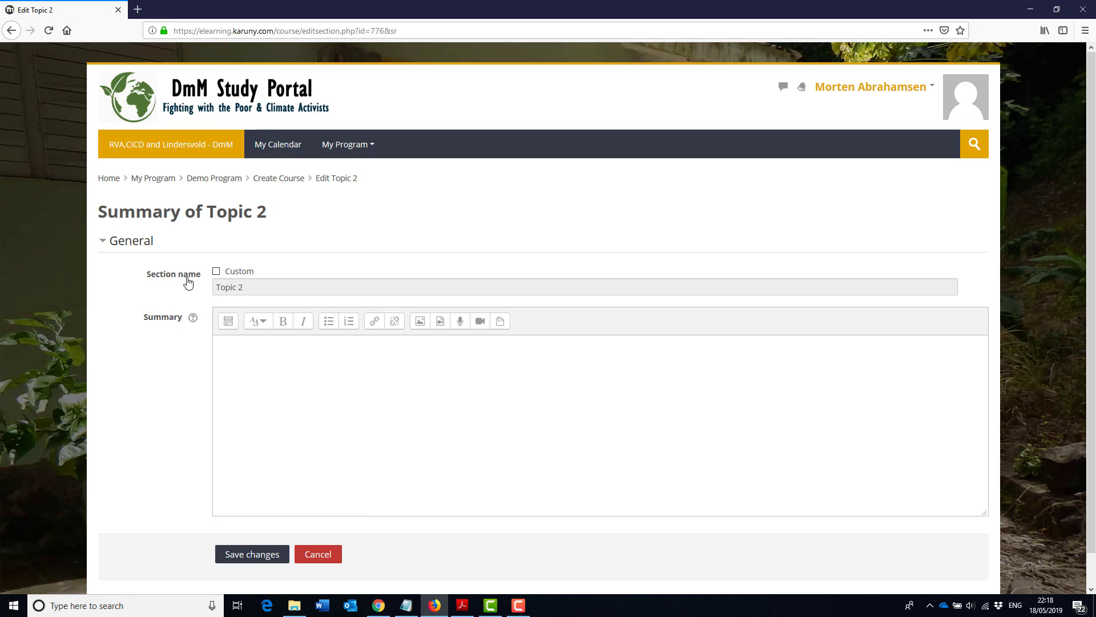
left_click(216, 271)
left_click(233, 286)
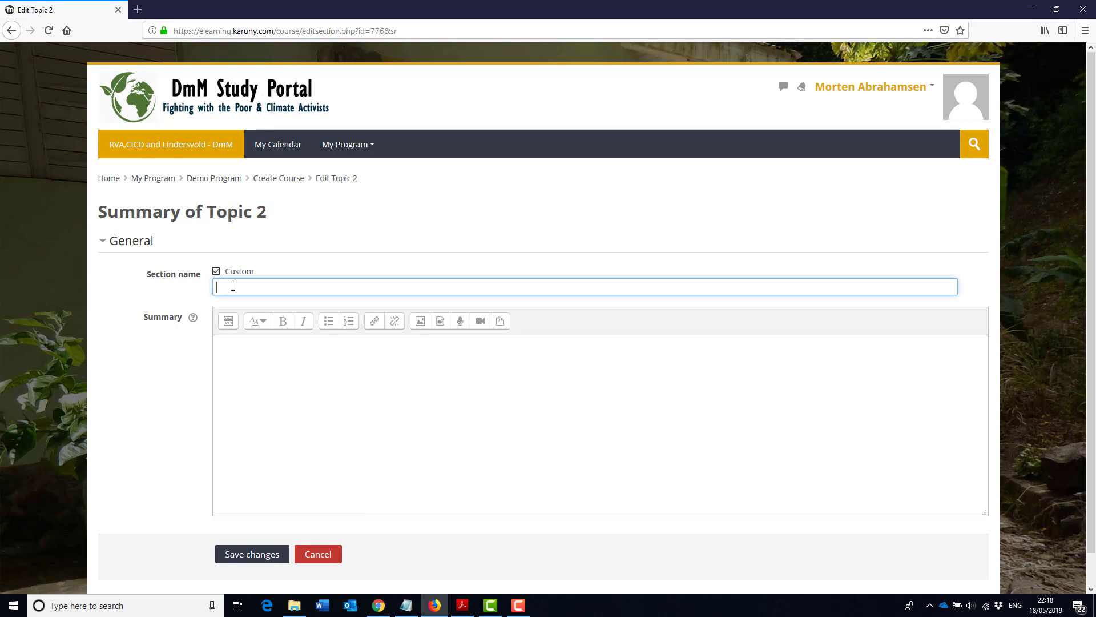
type("Crete")
key("BackSpace")
type("ate a task with")
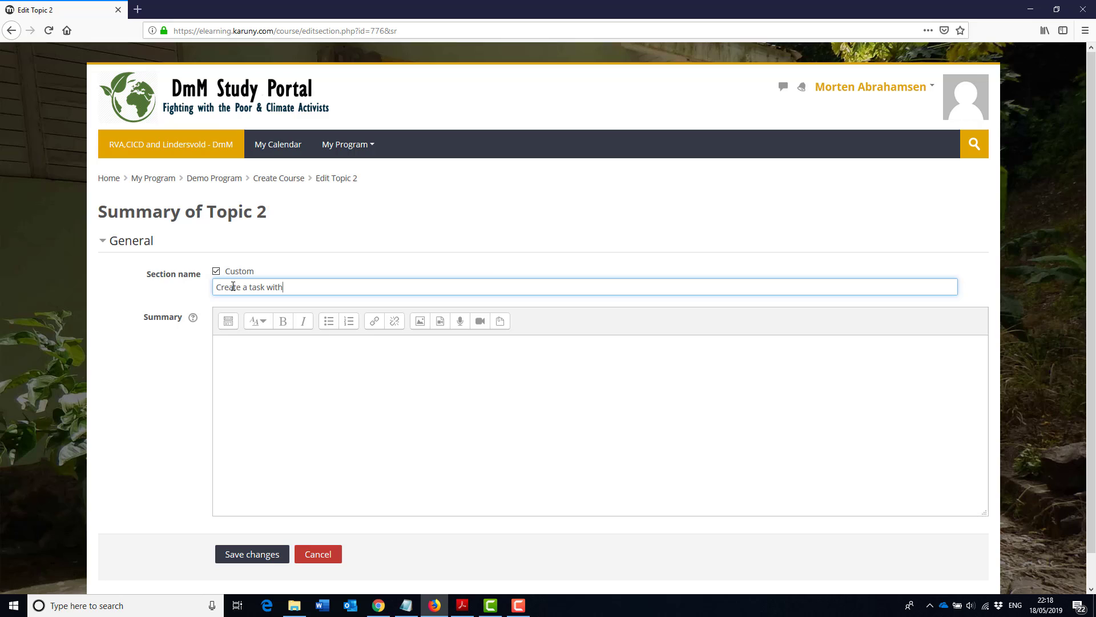
type("out uploading ")
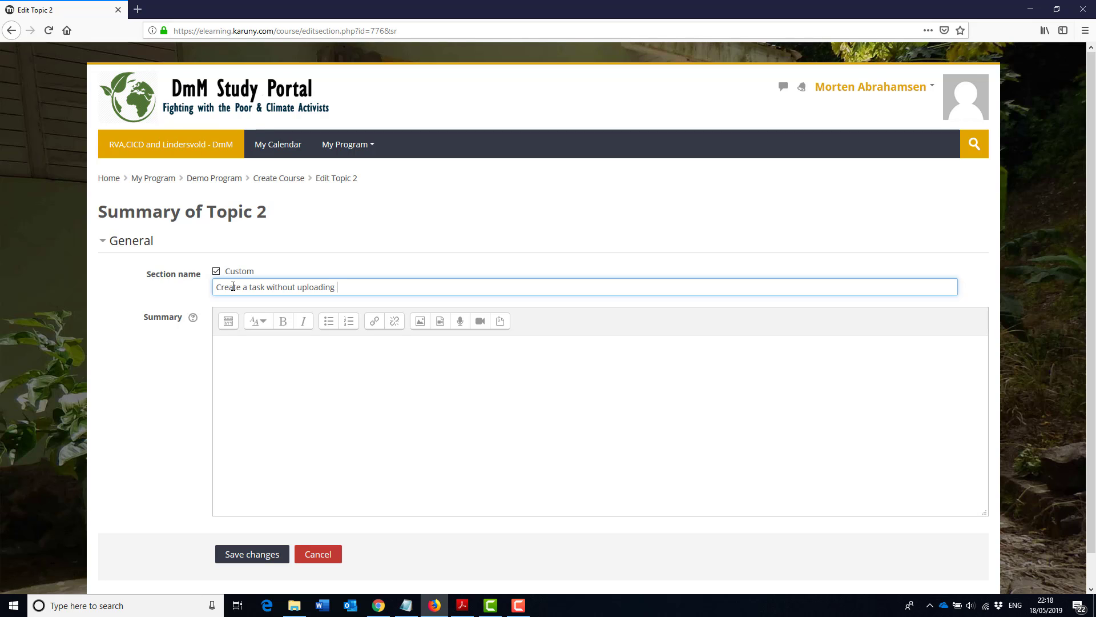
type("word files")
scroll(245, 379, "down", 1)
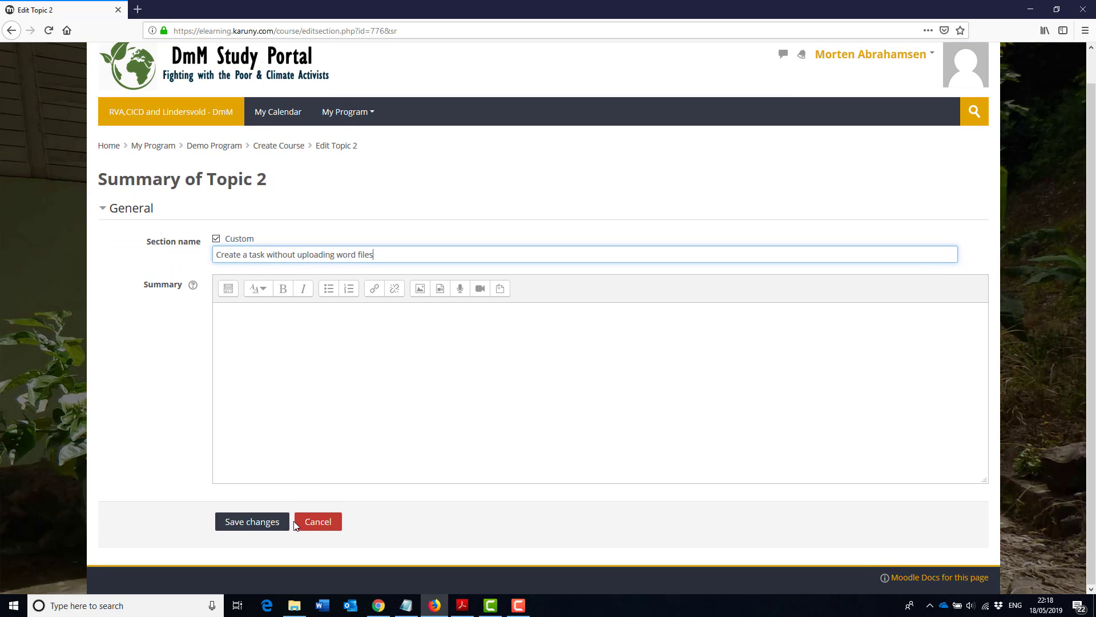
left_click(264, 524)
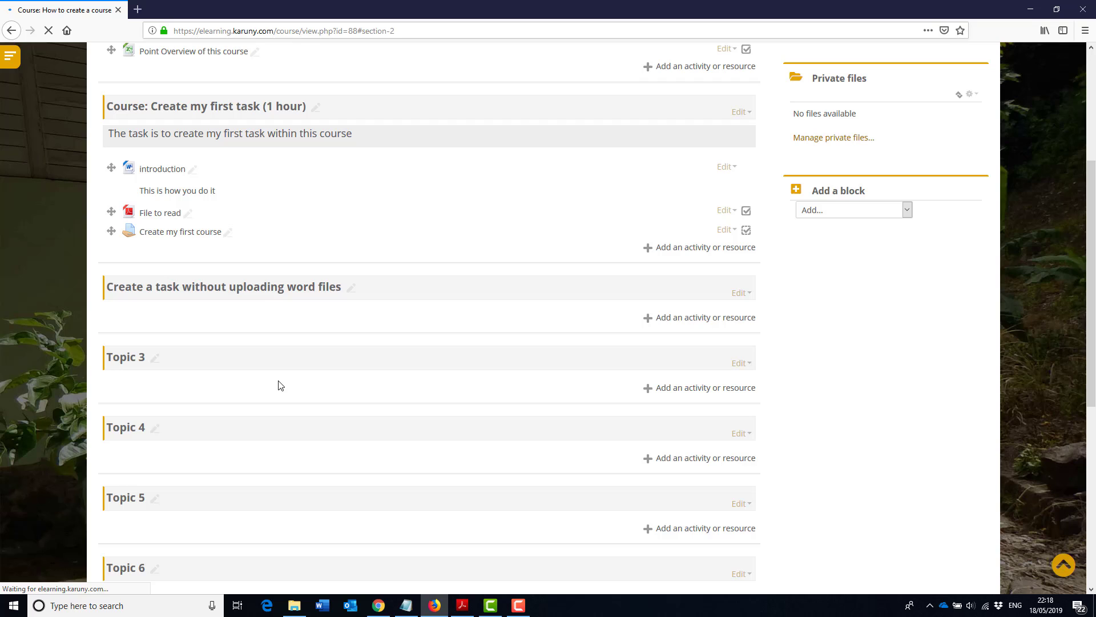
Step: Save the section summary 'The task is to learn how to use moodles own inline editor to present content'
scroll(711, 314, "up", 3)
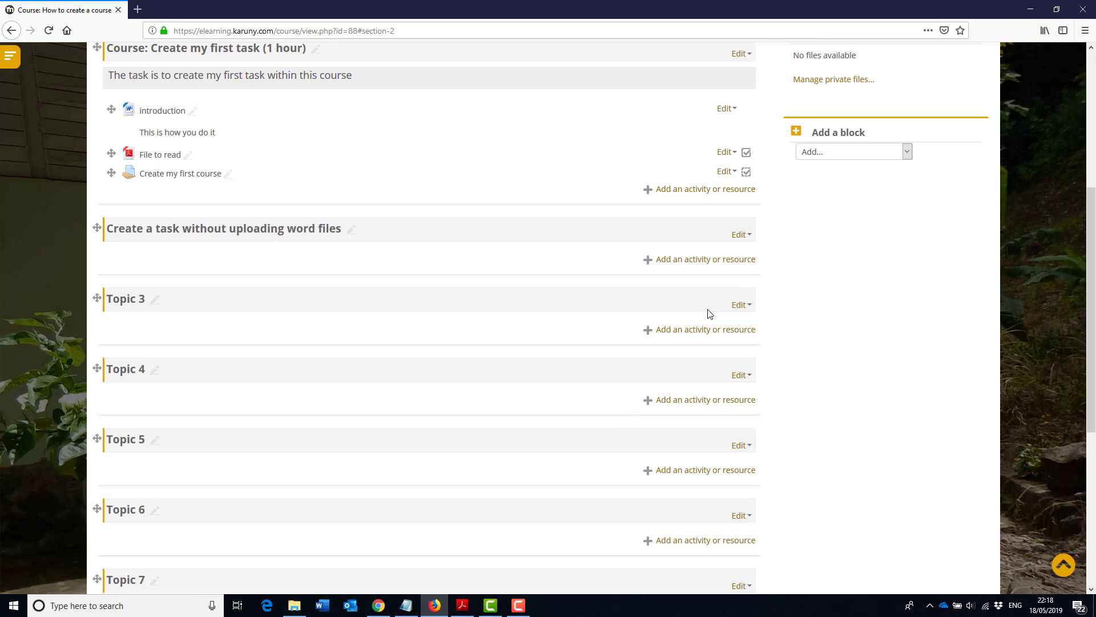
left_click(740, 235)
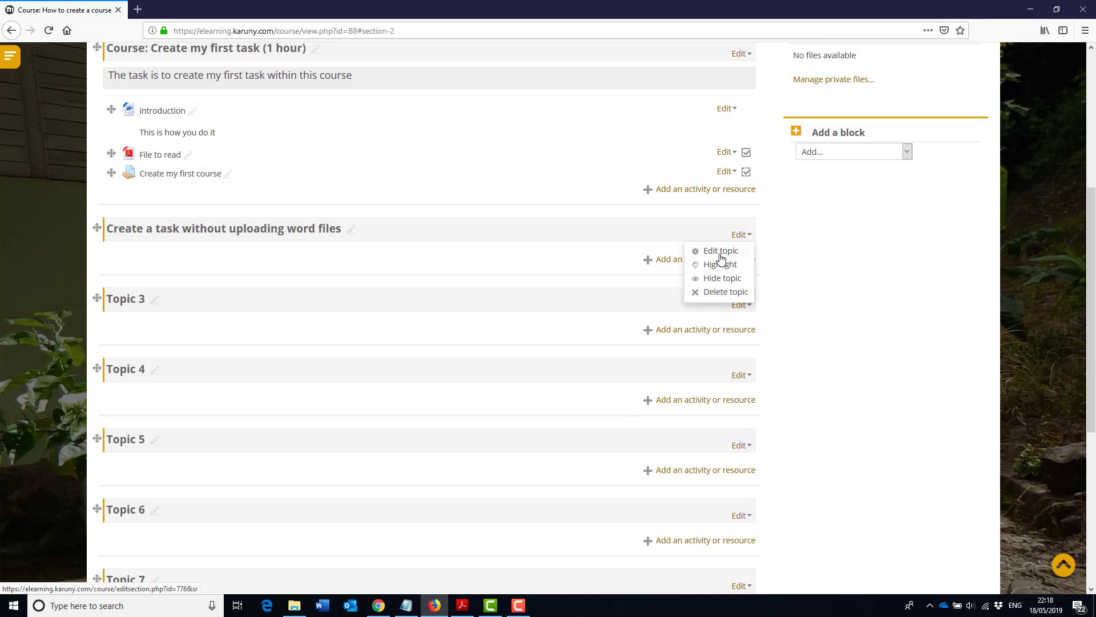
left_click(721, 256)
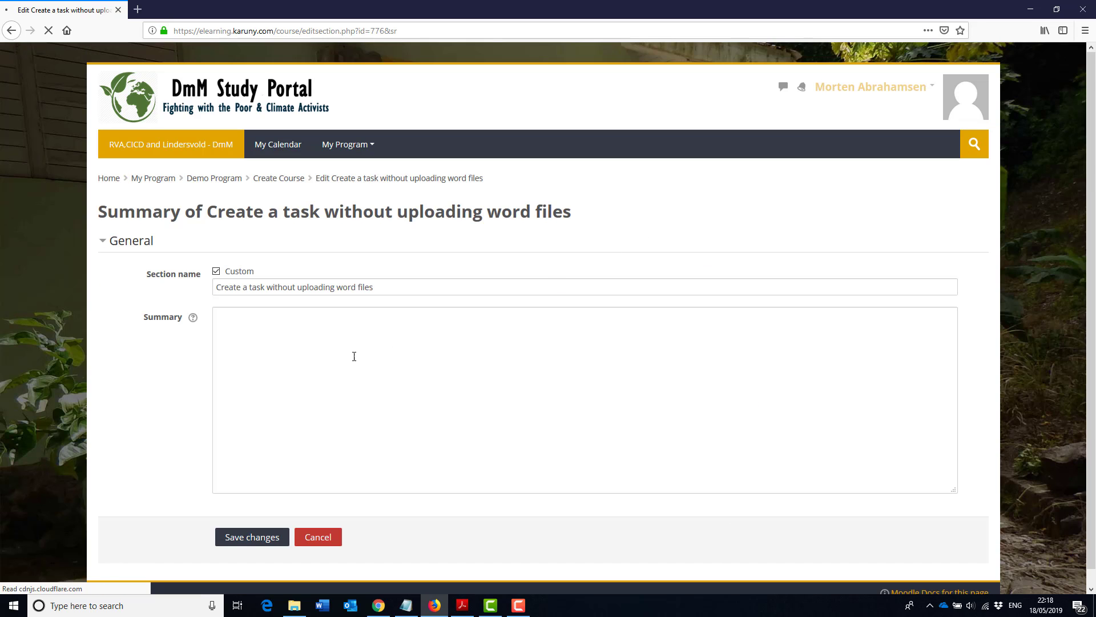
left_click(311, 342)
type("T")
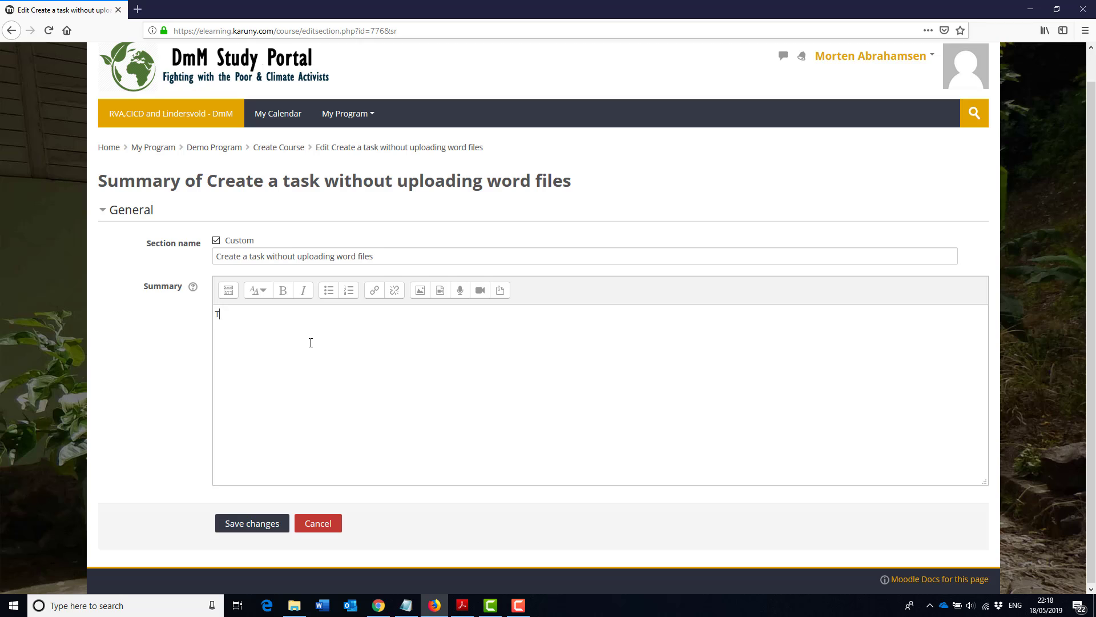
type("he task is")
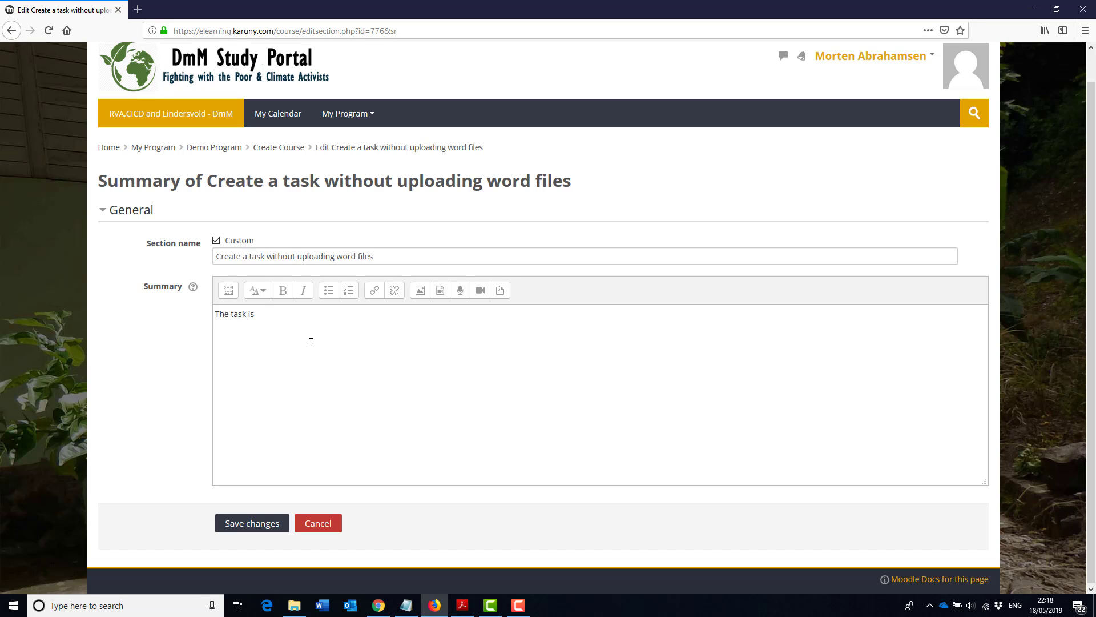
type(" to learn how to use moodles own inline edit")
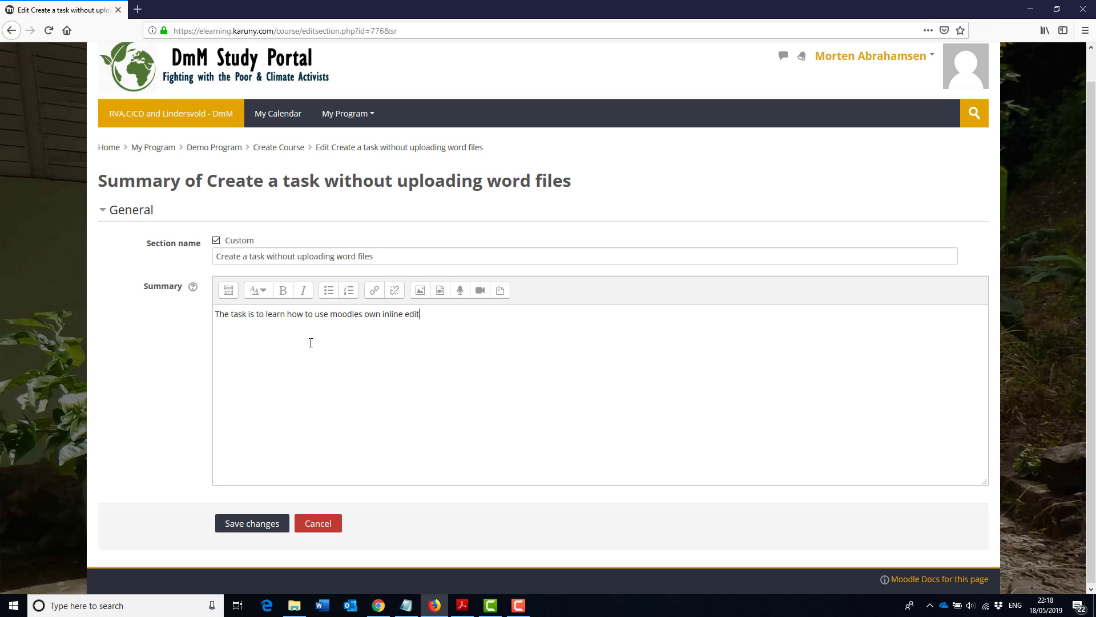
type("or to present conte")
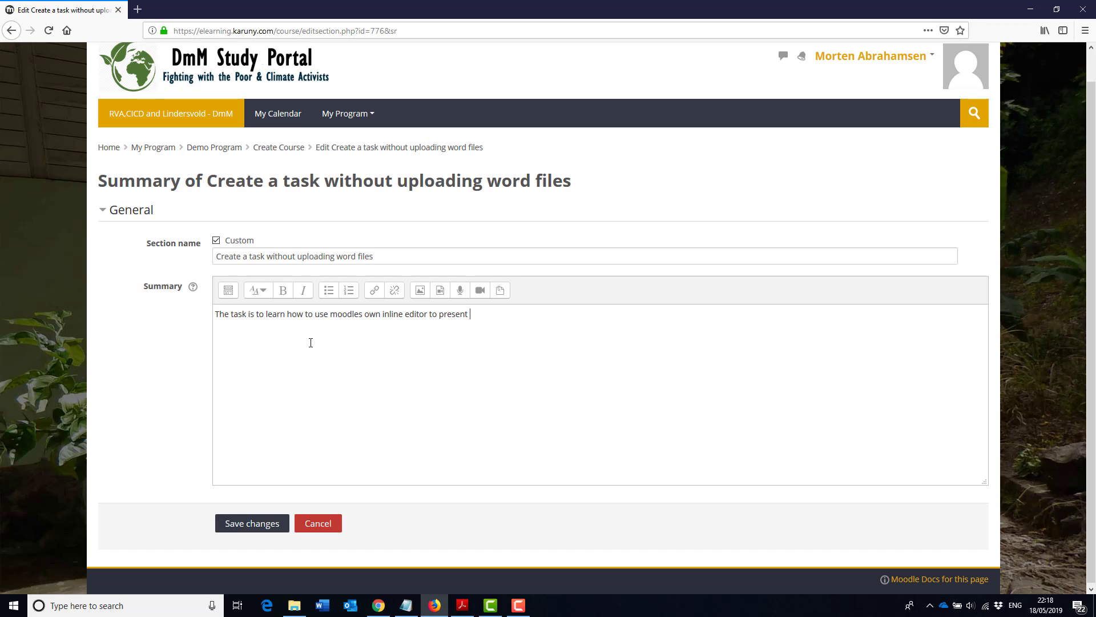
type("nt")
left_click(265, 522)
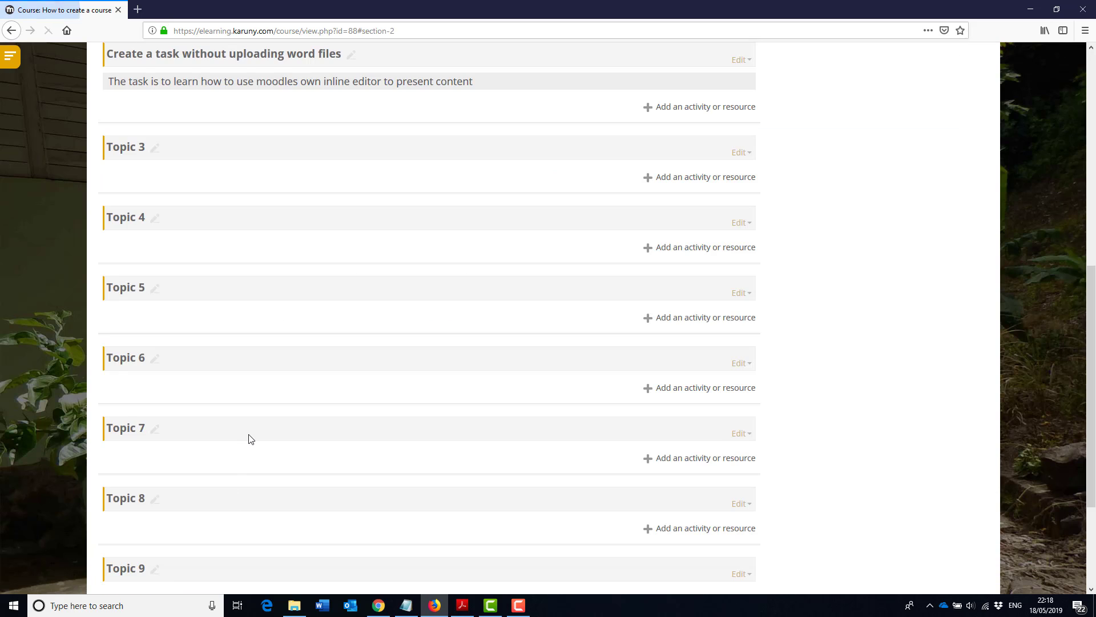
Step: Start adding a Page resource to the 'Create a task without uploading word files' section
scroll(250, 436, "up", 4)
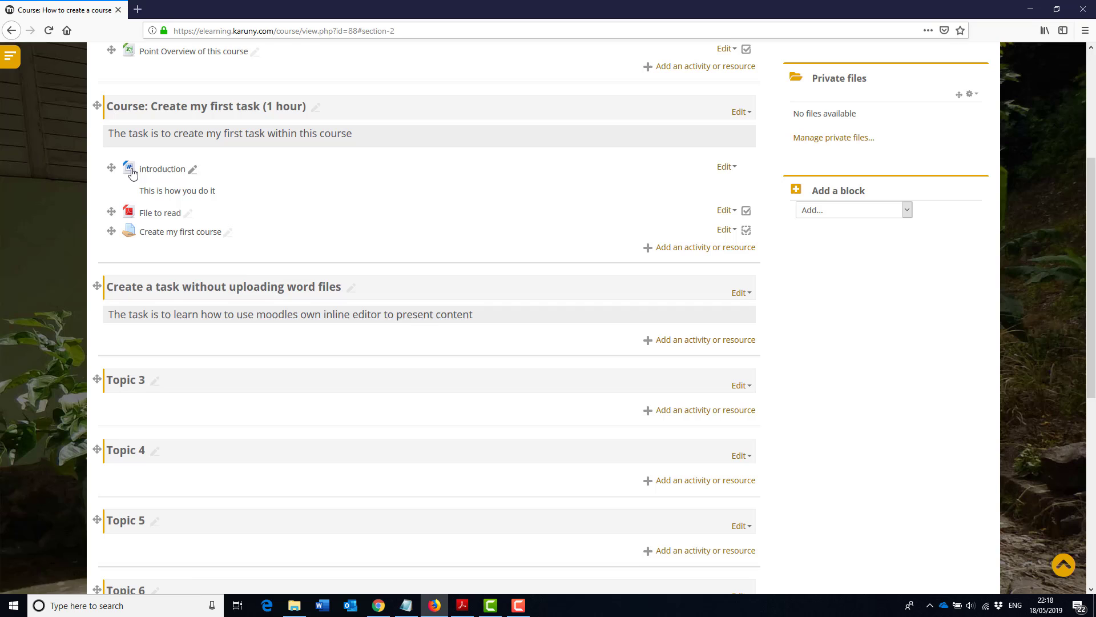
left_click(687, 343)
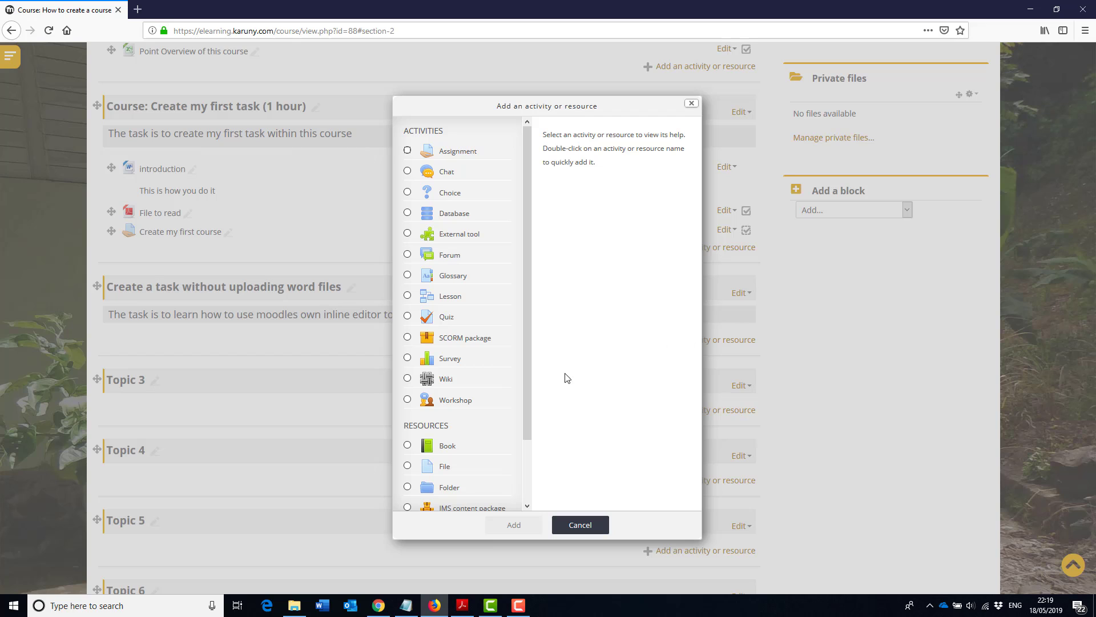
left_click_drag(526, 320, 527, 391)
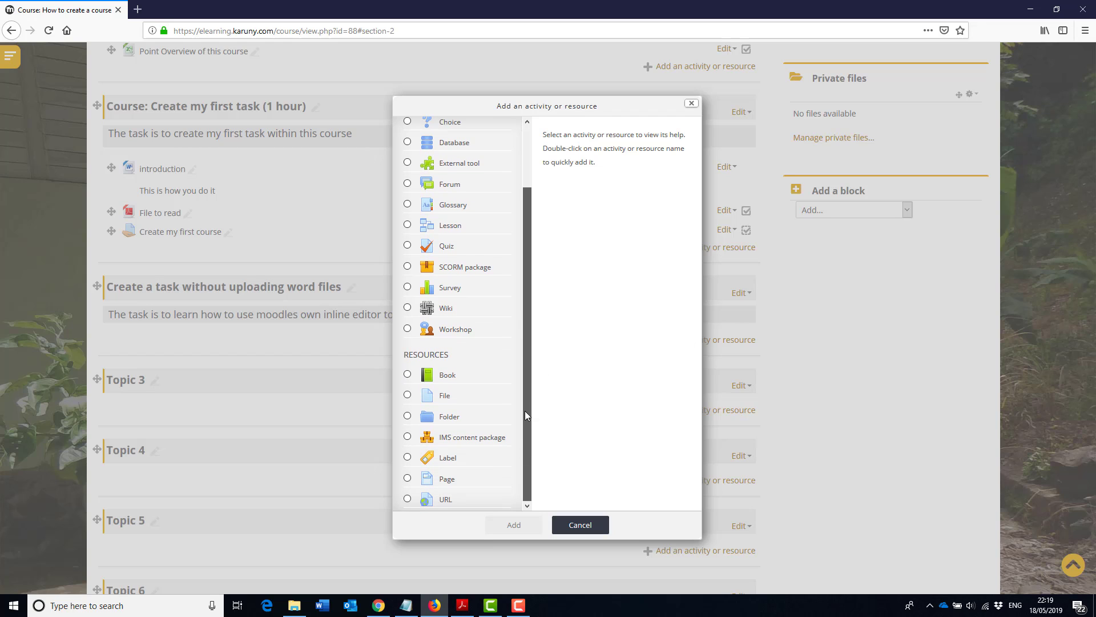
left_click(433, 480)
left_click(490, 523)
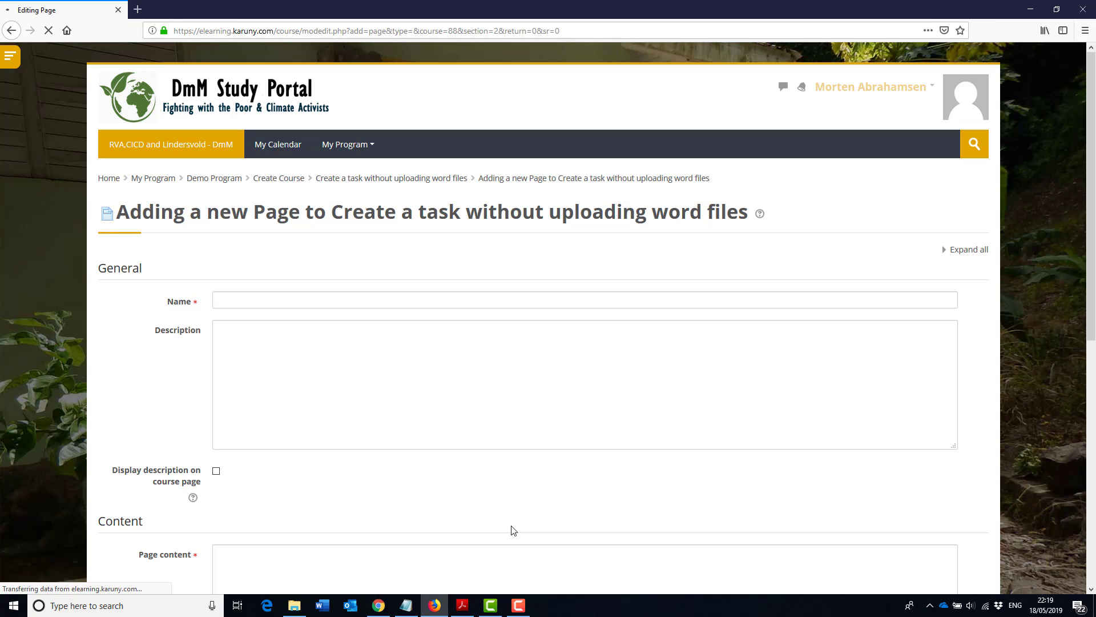
Step: Name the new page 'Introduction' and untick 'Display description on course page'
left_click(277, 302)
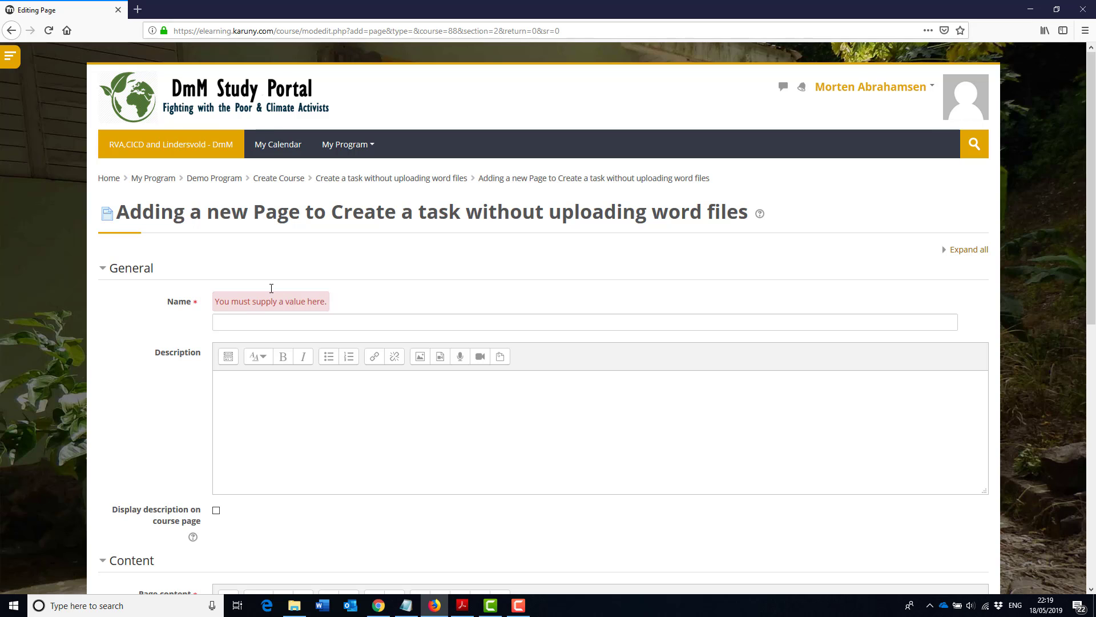
left_click(271, 323)
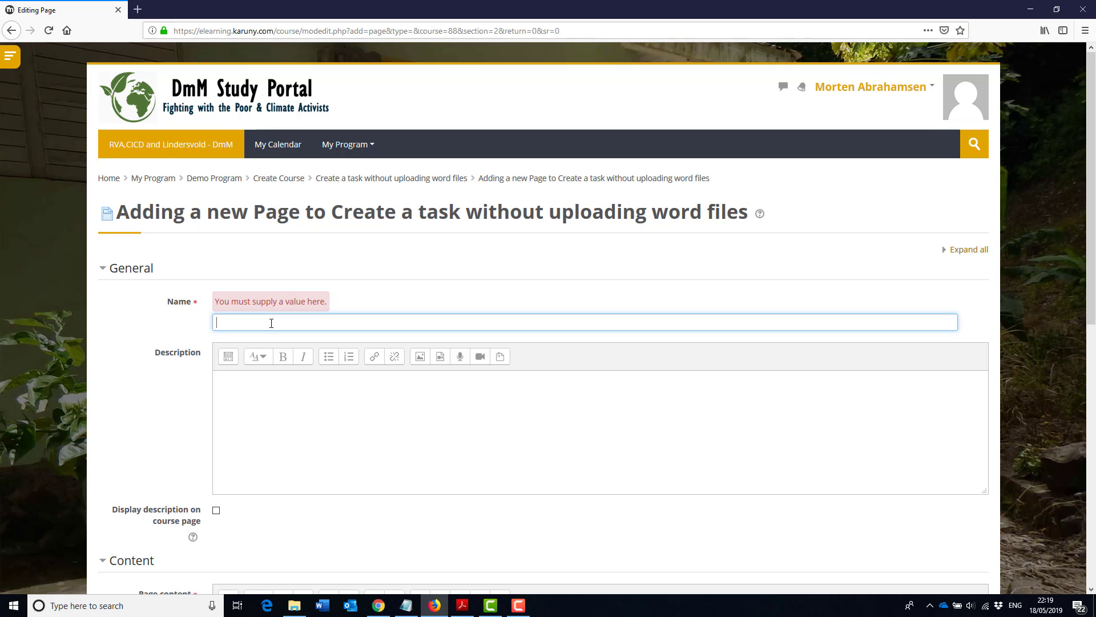
type("Introduction")
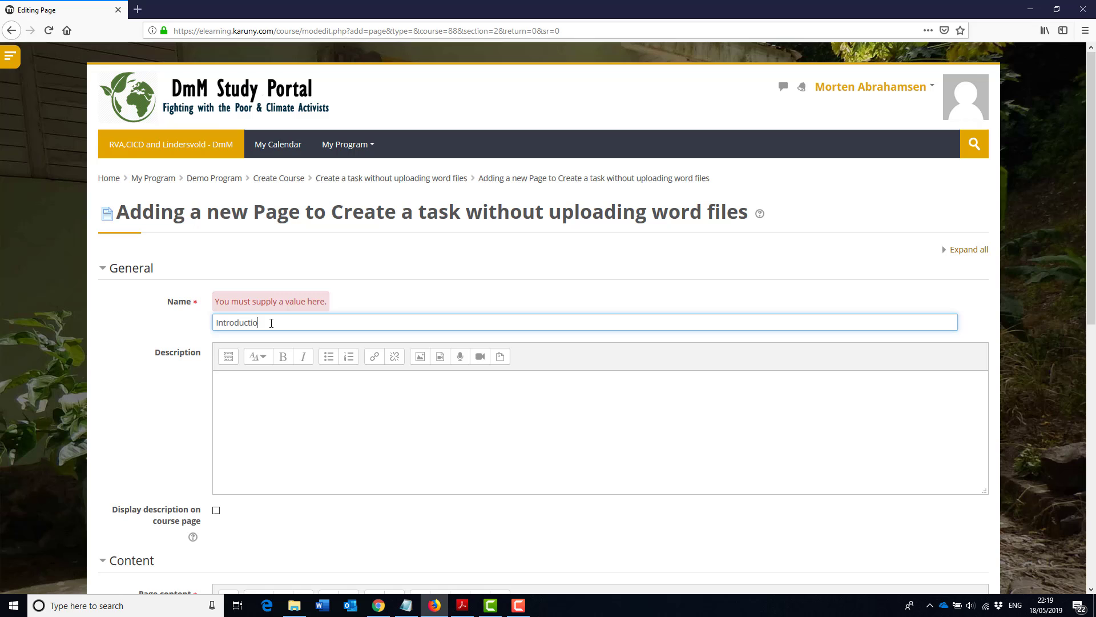
left_click(267, 390)
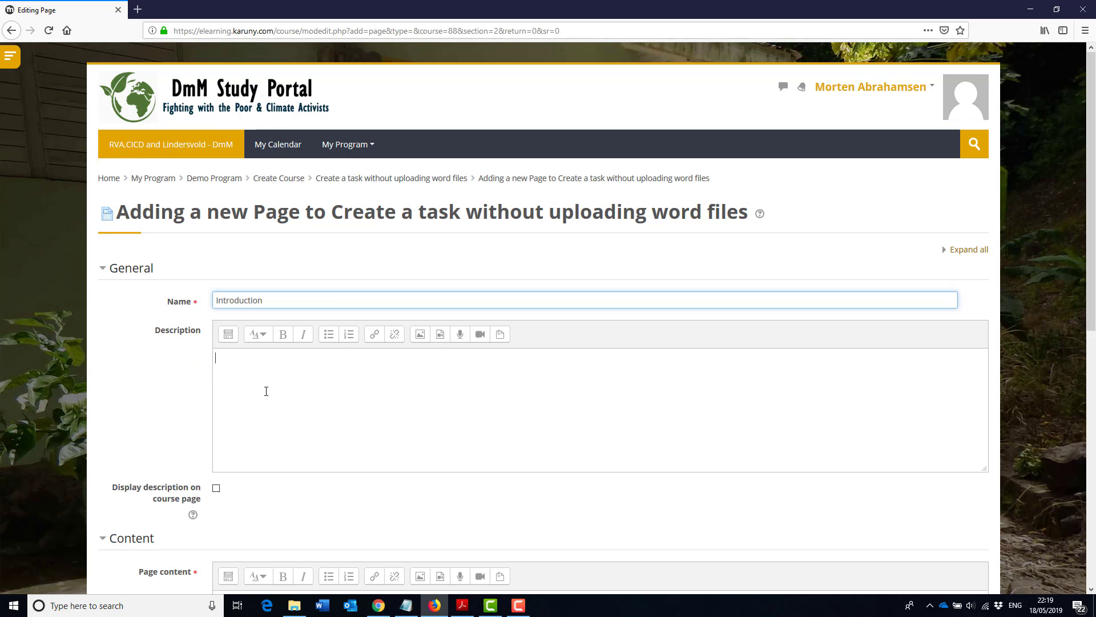
scroll(264, 389, "down", 2)
left_click(251, 290)
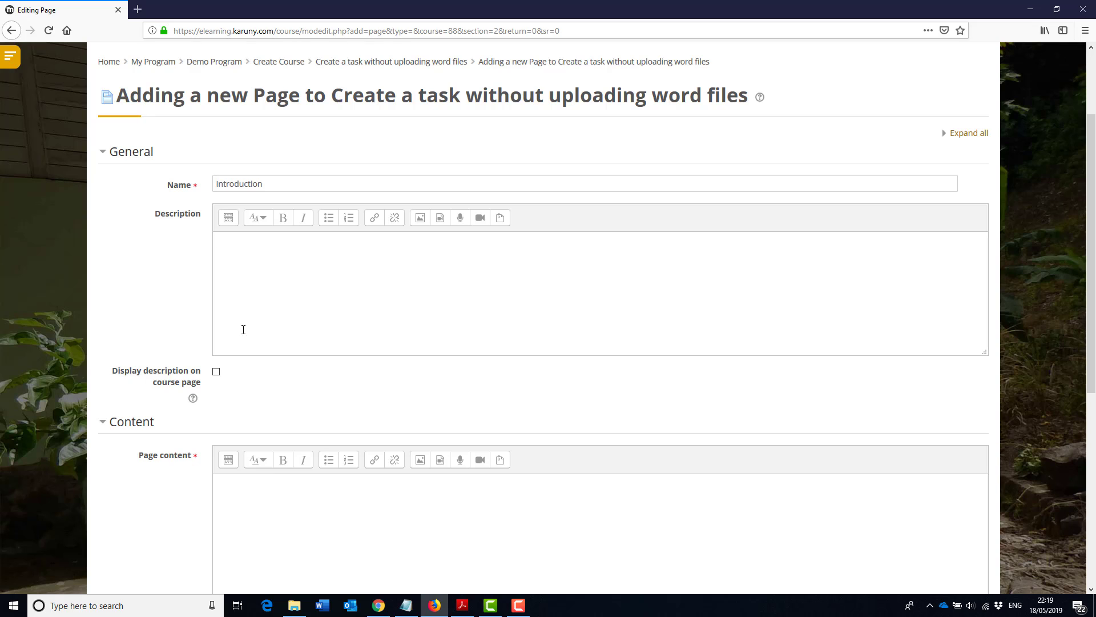
left_click(217, 372)
scroll(272, 394, "down", 2)
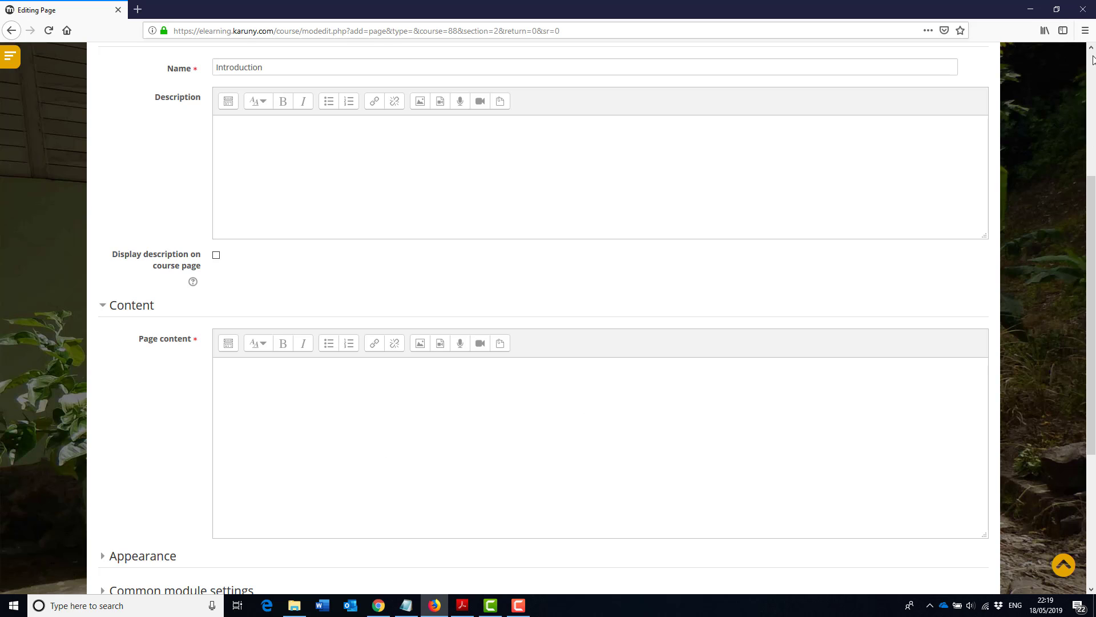
Step: Open introduction-notepad from the desktop in Notepad and select all its text
left_click(1057, 9)
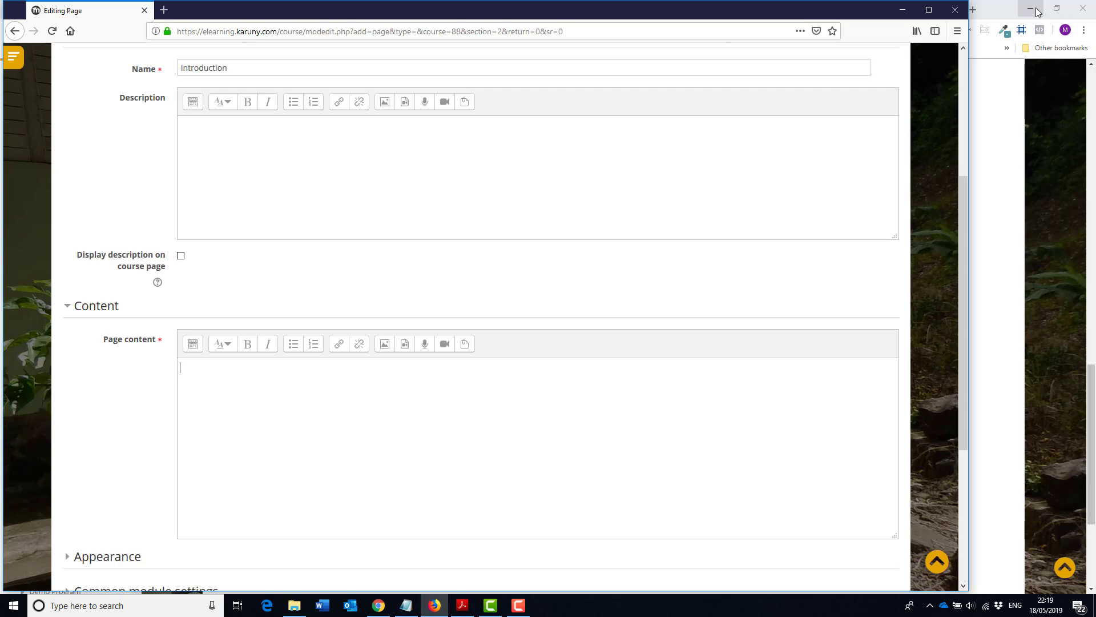
left_click(1030, 8)
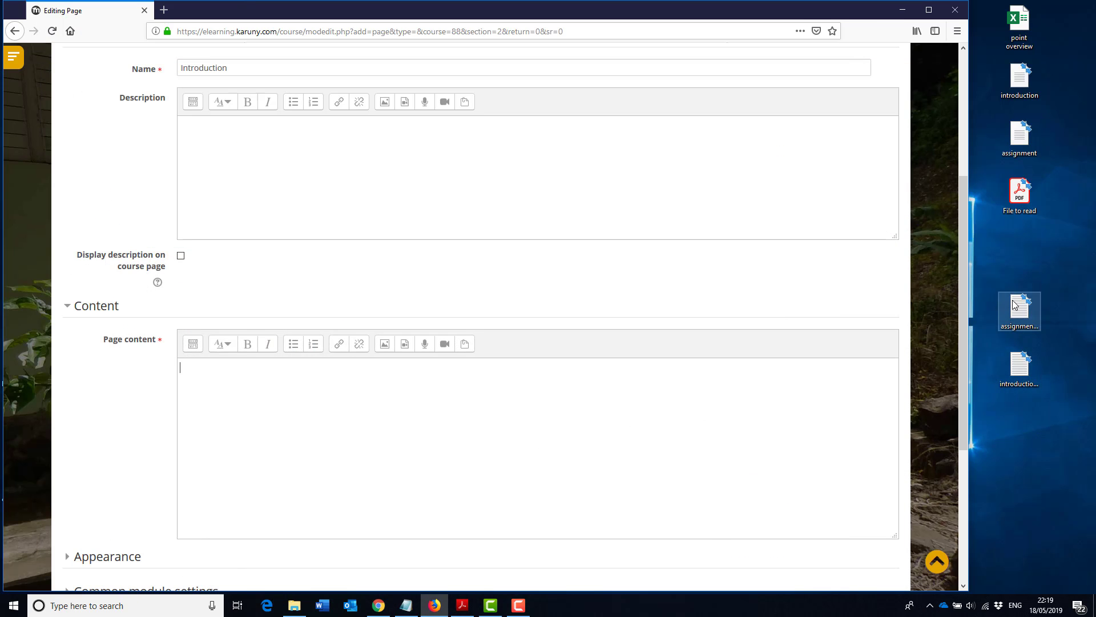
left_click(1023, 140)
left_click(1020, 80)
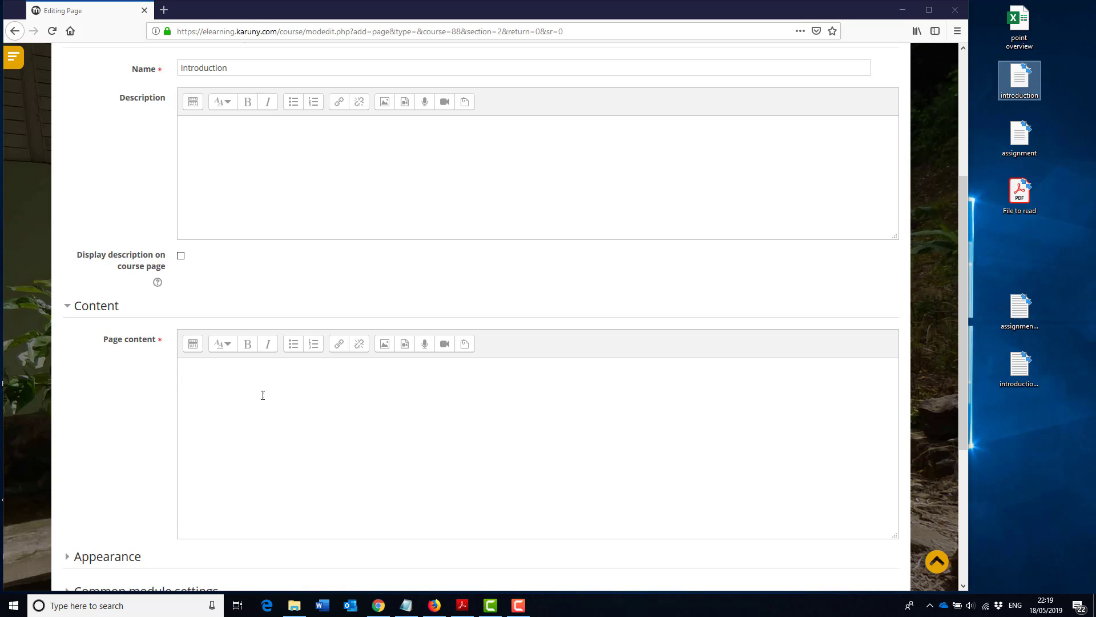
left_click(1013, 316)
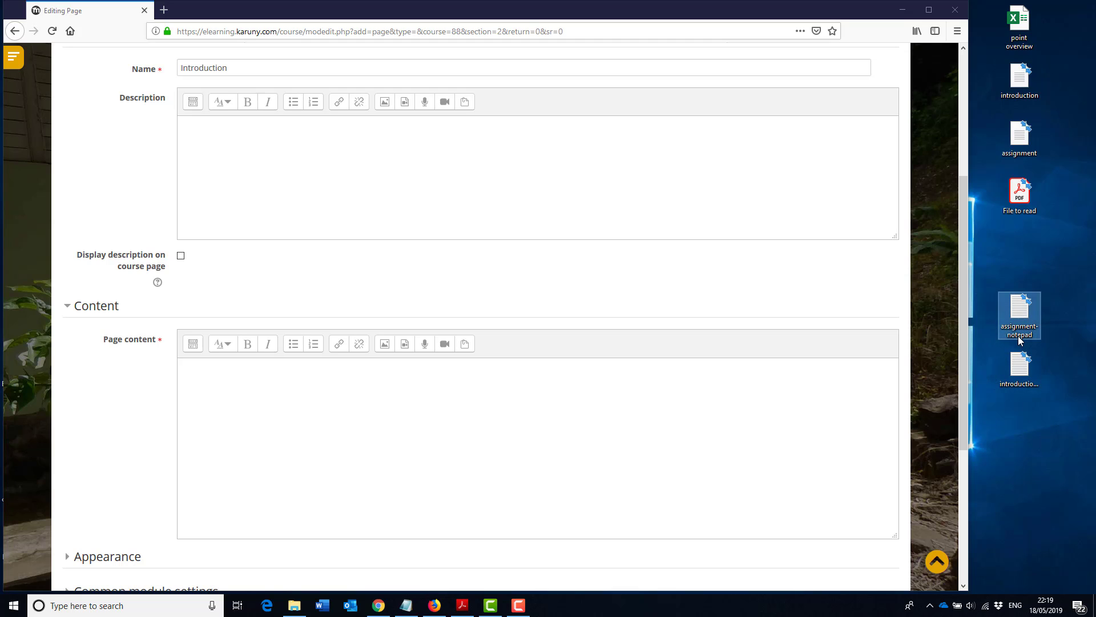
left_click(1018, 374)
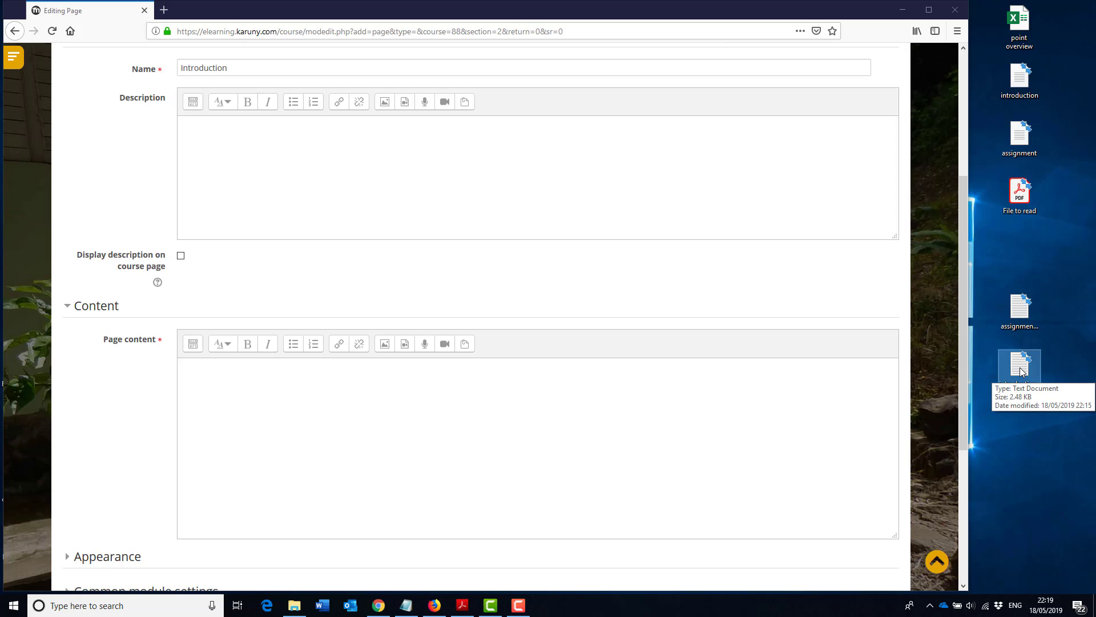
double_click(1020, 370)
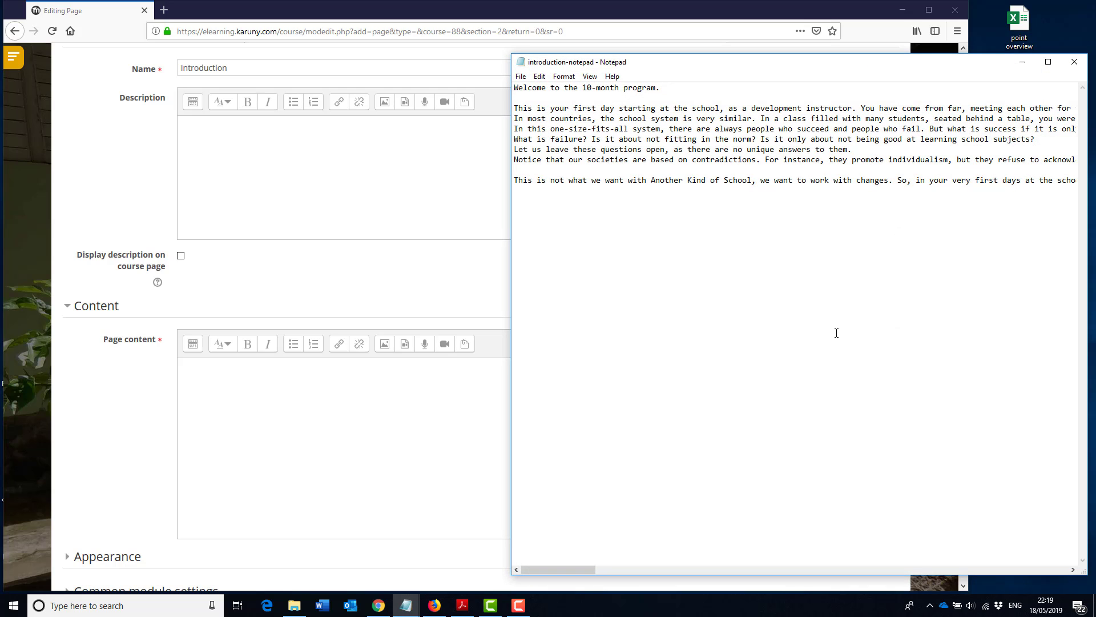
key("ctrl+a")
key("ctrl+c")
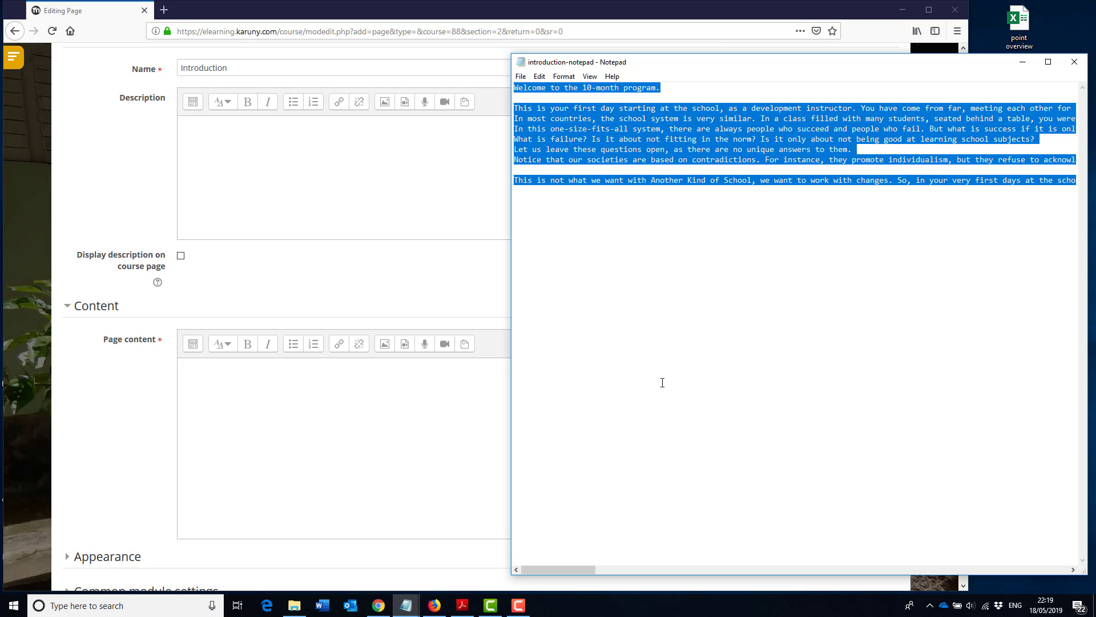
Step: Paste the introduction text into Page content, removing the blank line after the welcome sentence
left_click(309, 415)
key("ctrl+v")
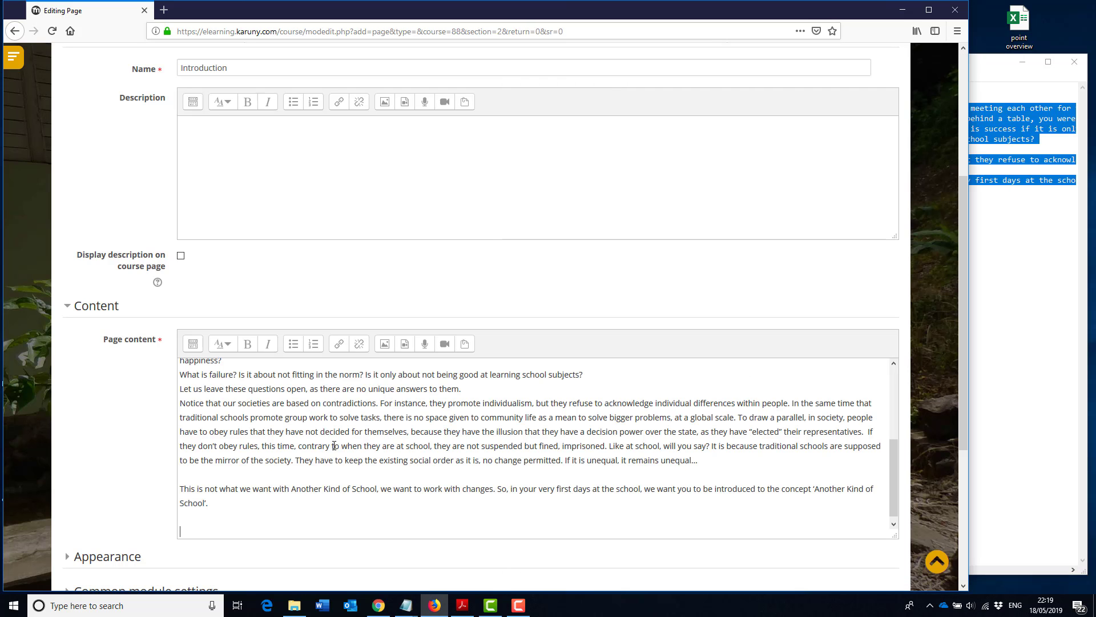
scroll(334, 446, "up", 4)
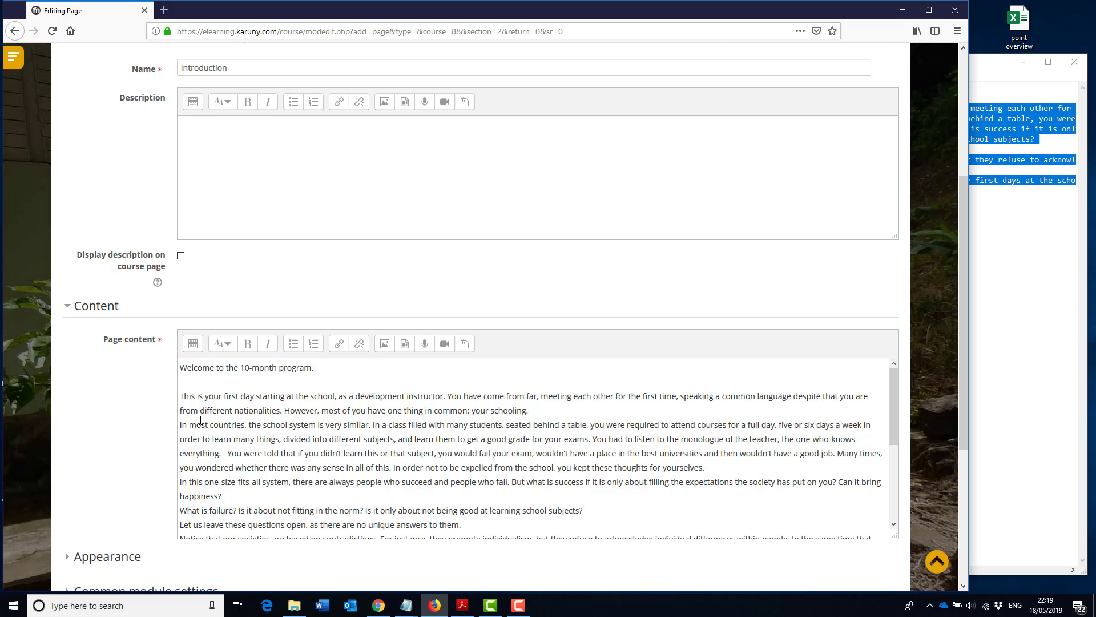
left_click(180, 397)
key("BackSpace")
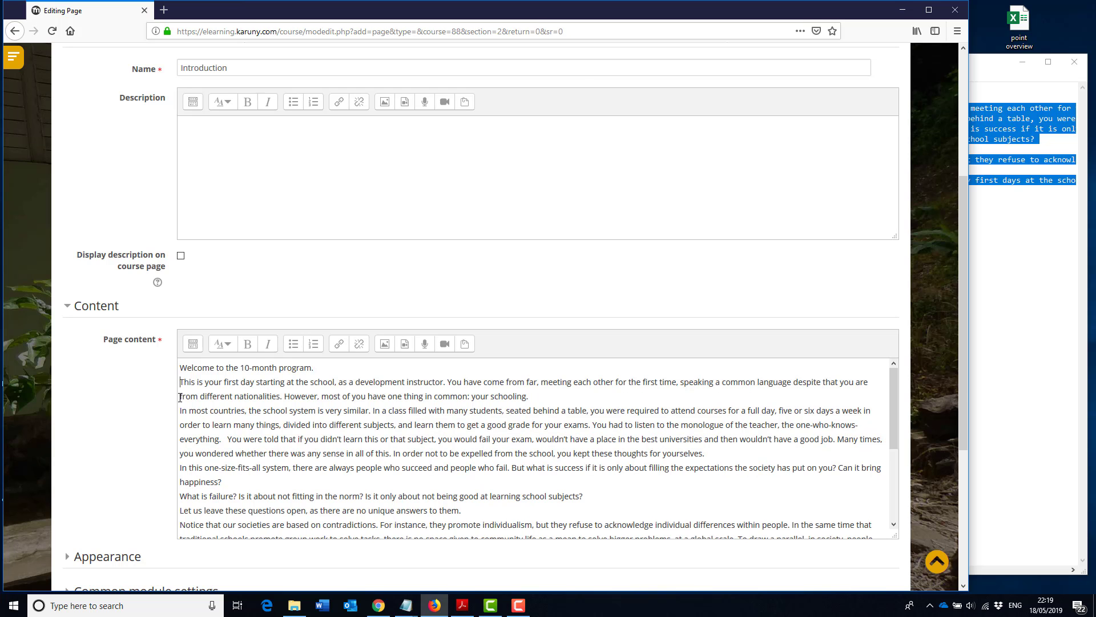
scroll(509, 457, "down", 5)
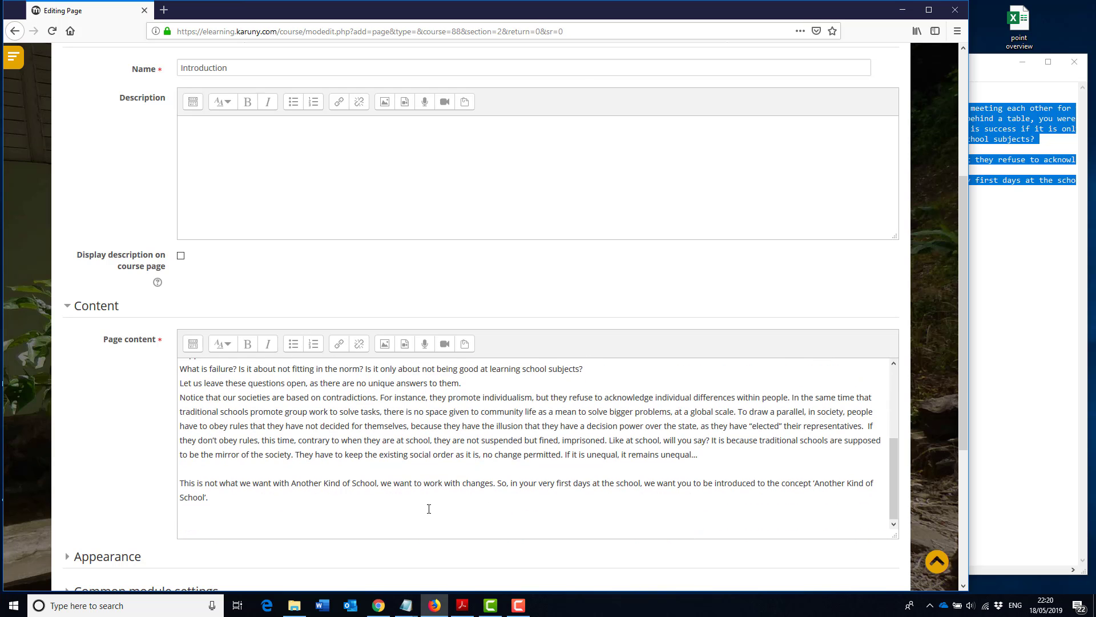
key("Return")
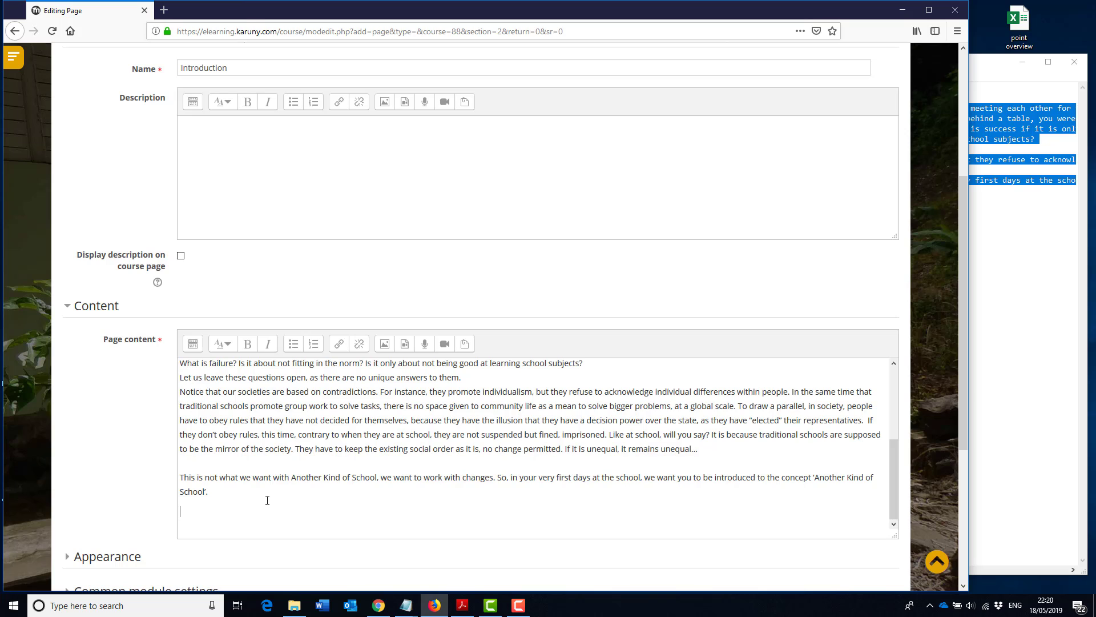
Step: Record a 6-second audio clip and attach it below the introduction text
left_click(425, 346)
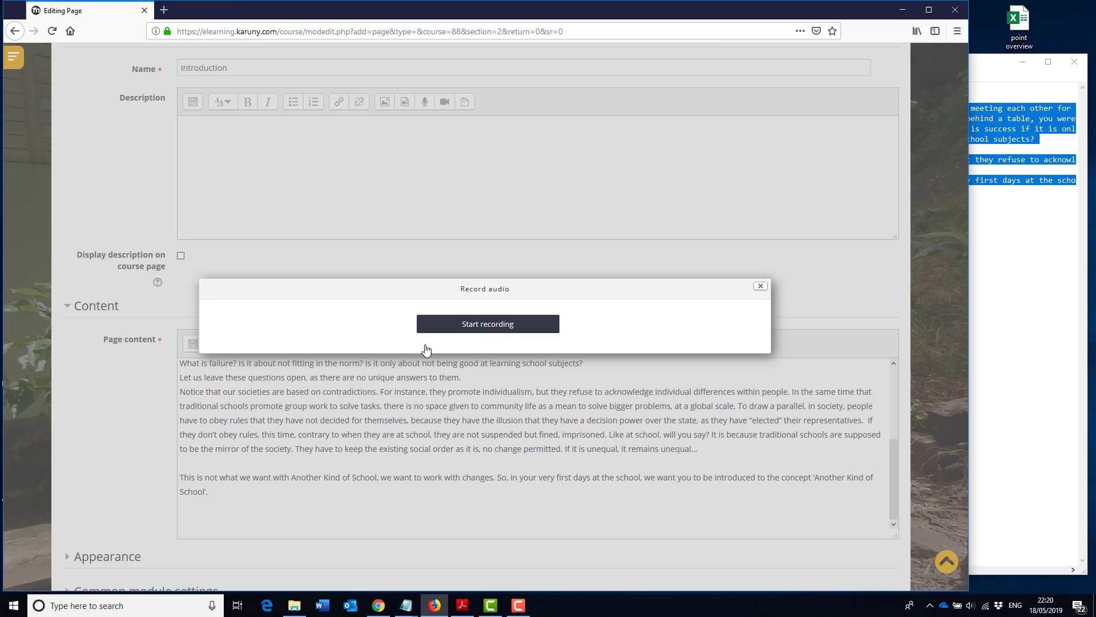
left_click(476, 325)
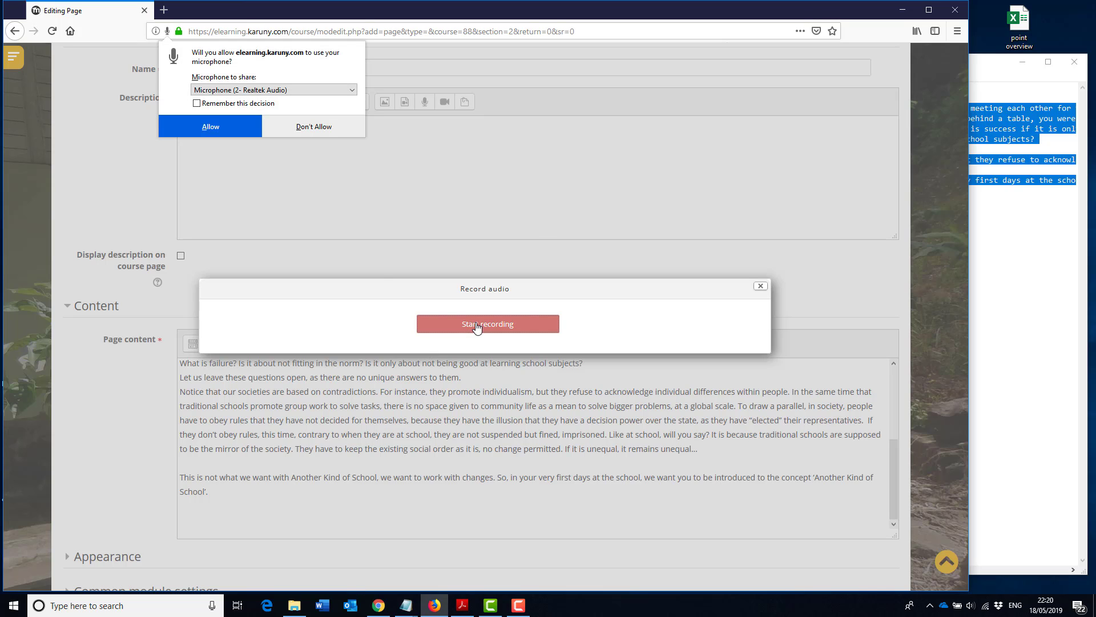
left_click(221, 131)
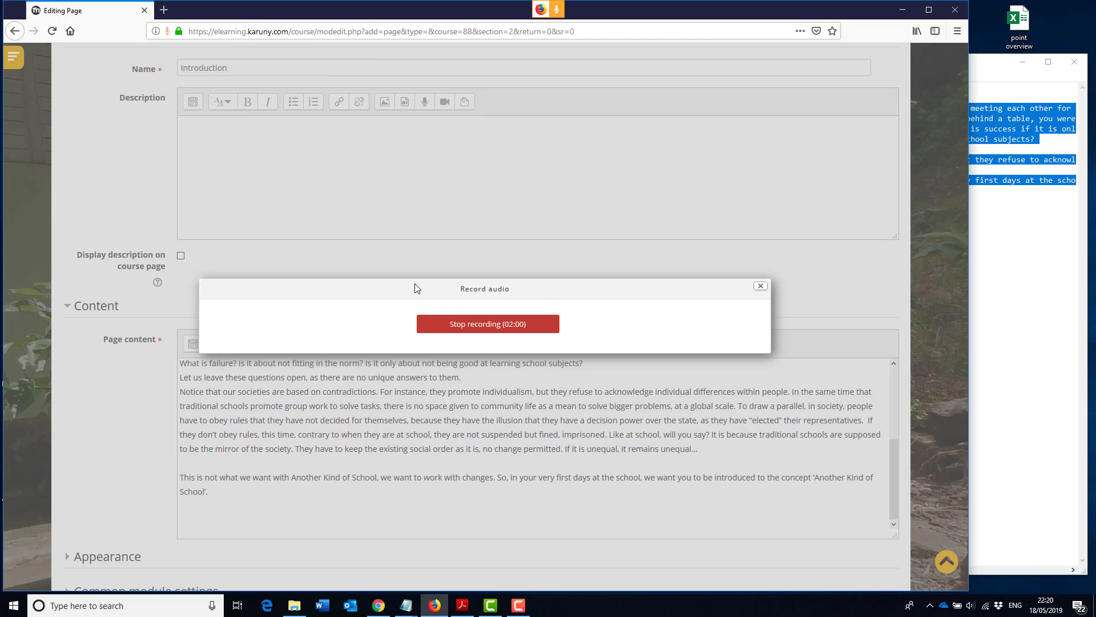
left_click(492, 327)
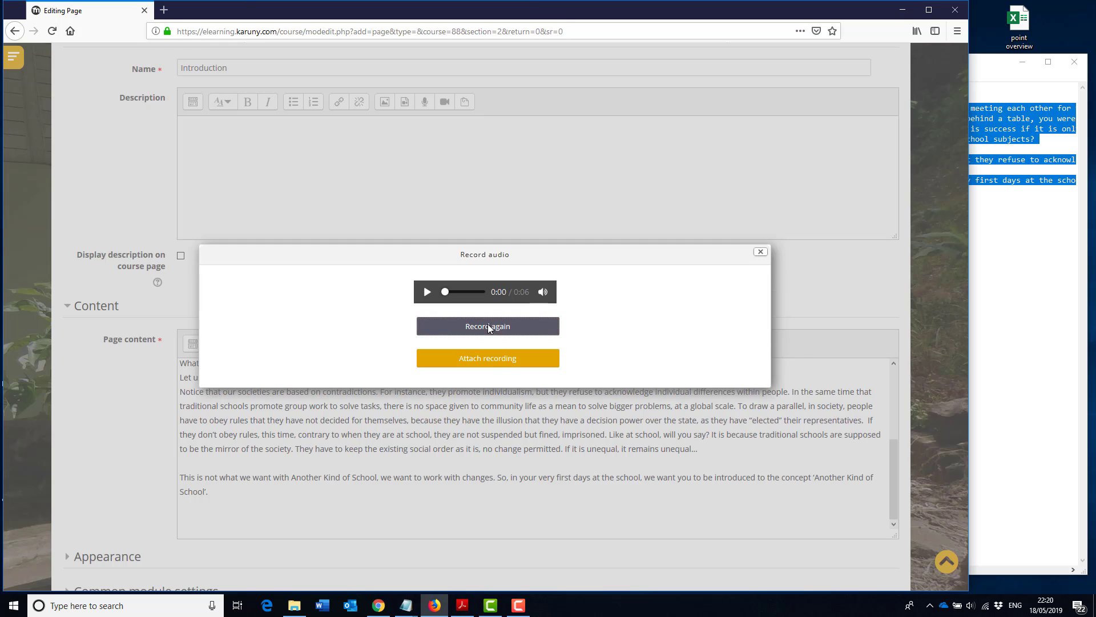
left_click(493, 360)
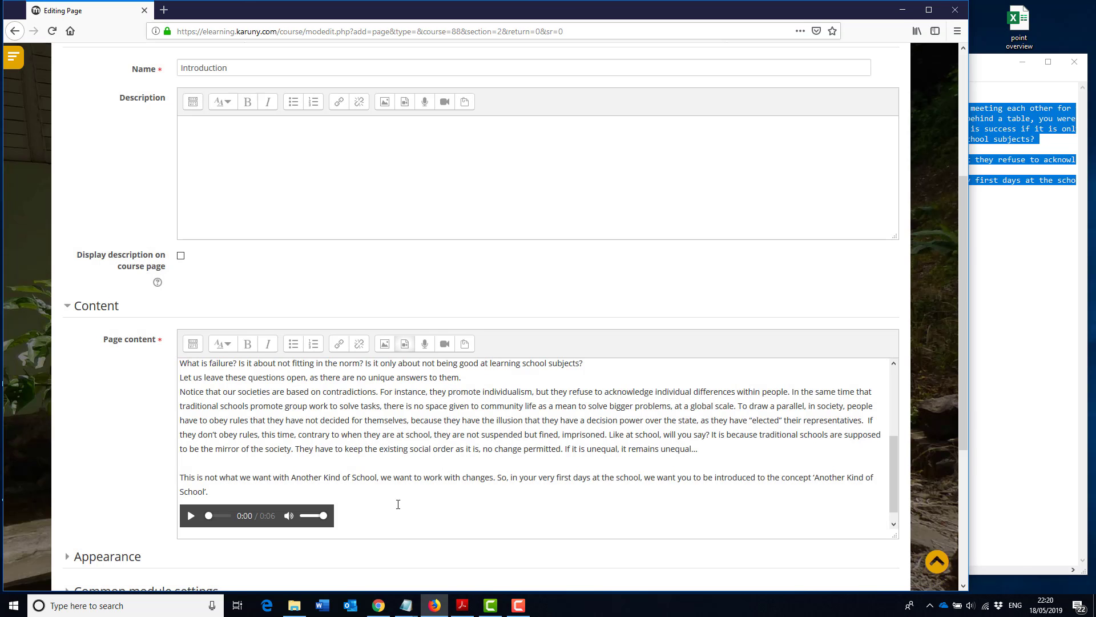
scroll(390, 516, "down", 1)
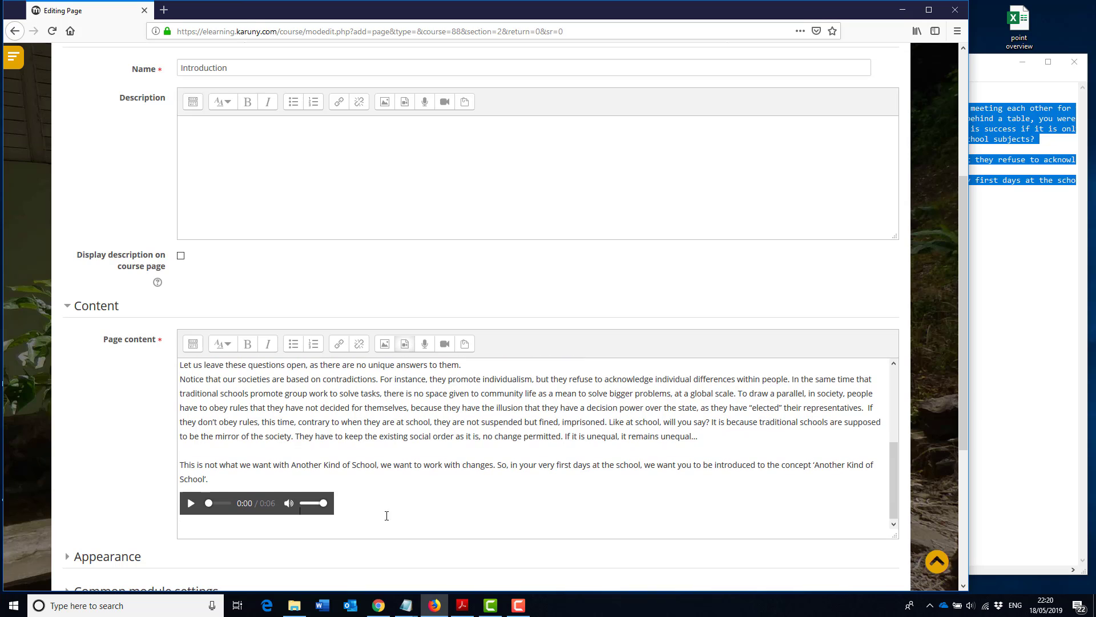
Step: Paste the YouTube video link on a new line below the audio player
left_click(318, 526)
type("https://www.youtube.com/watch?v=HD1weF__QUo")
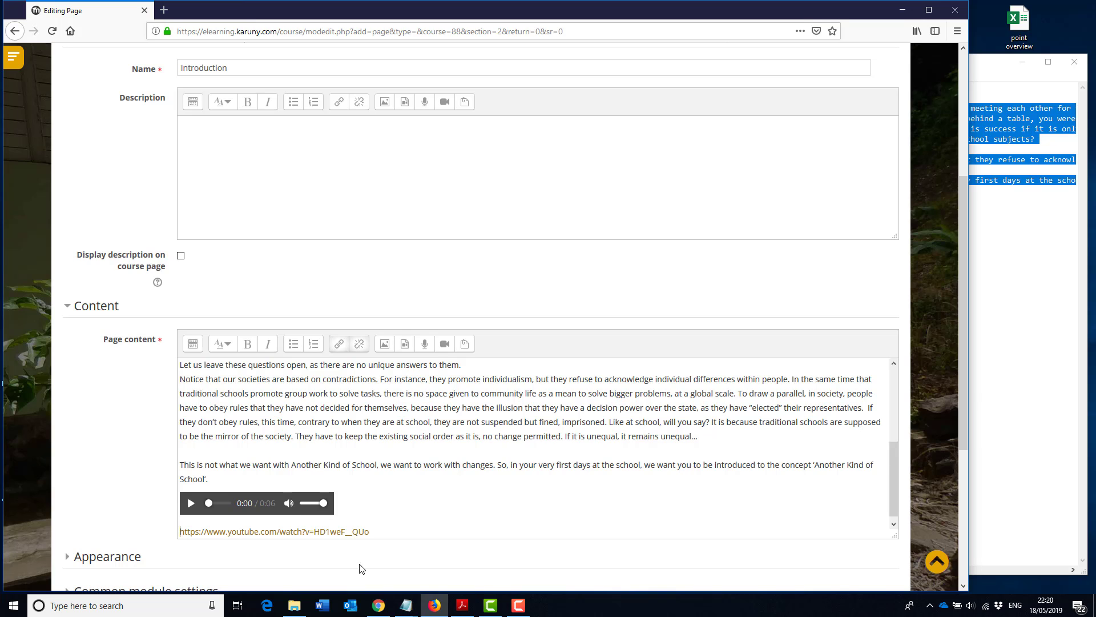
key("Return")
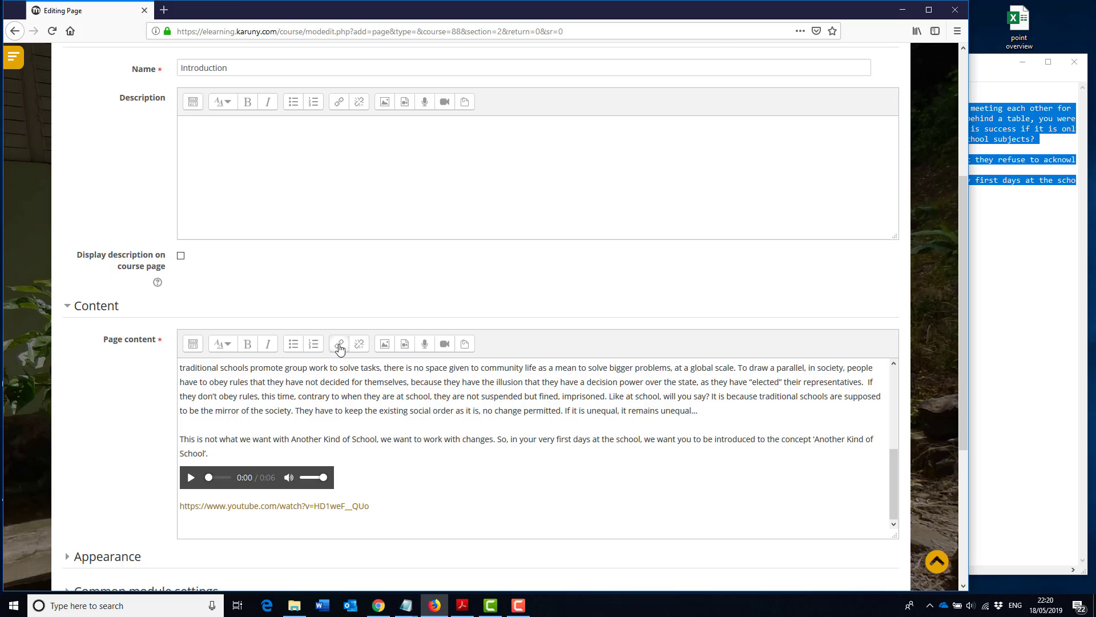
left_click_drag(387, 411, 424, 411)
Step: Save the Introduction page and return to the course
scroll(557, 434, "down", 2)
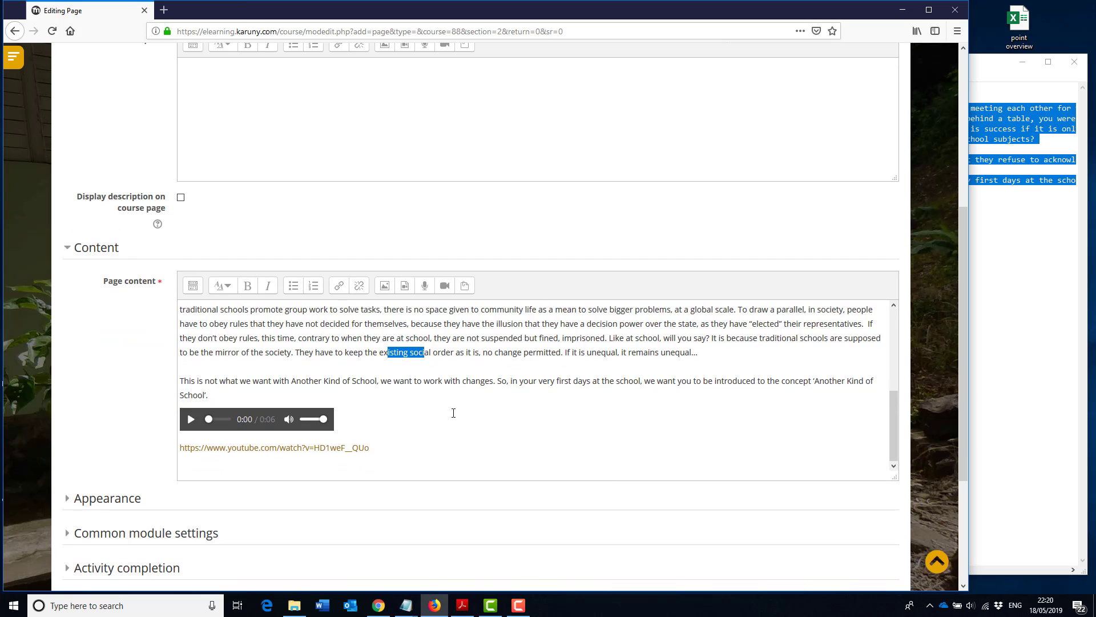
scroll(99, 366, "down", 2)
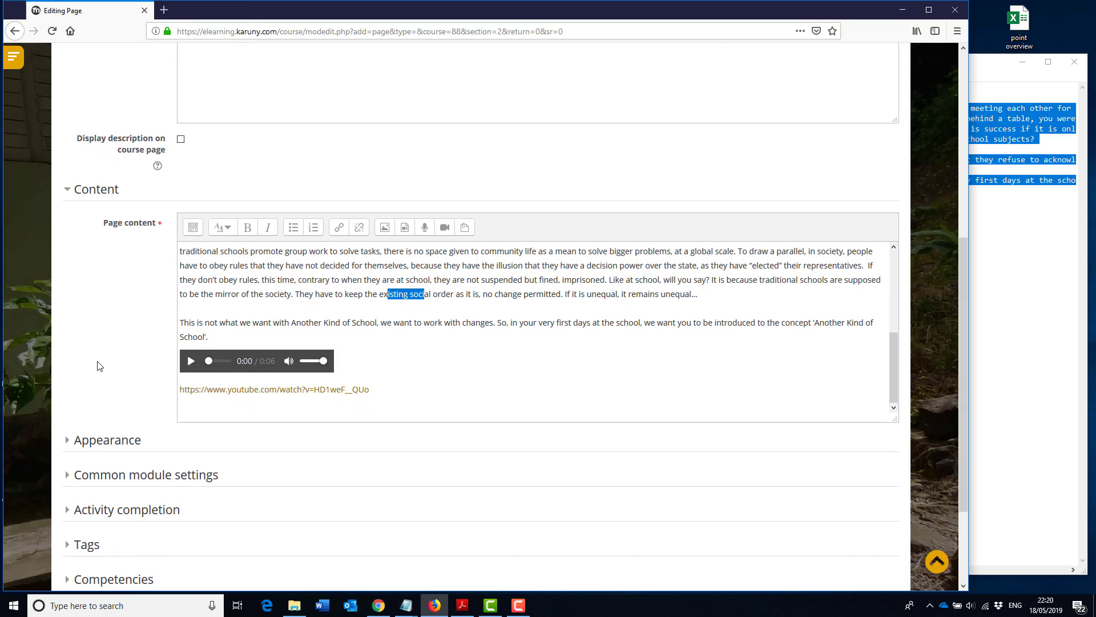
scroll(99, 366, "up", 8)
scroll(99, 366, "down", 12)
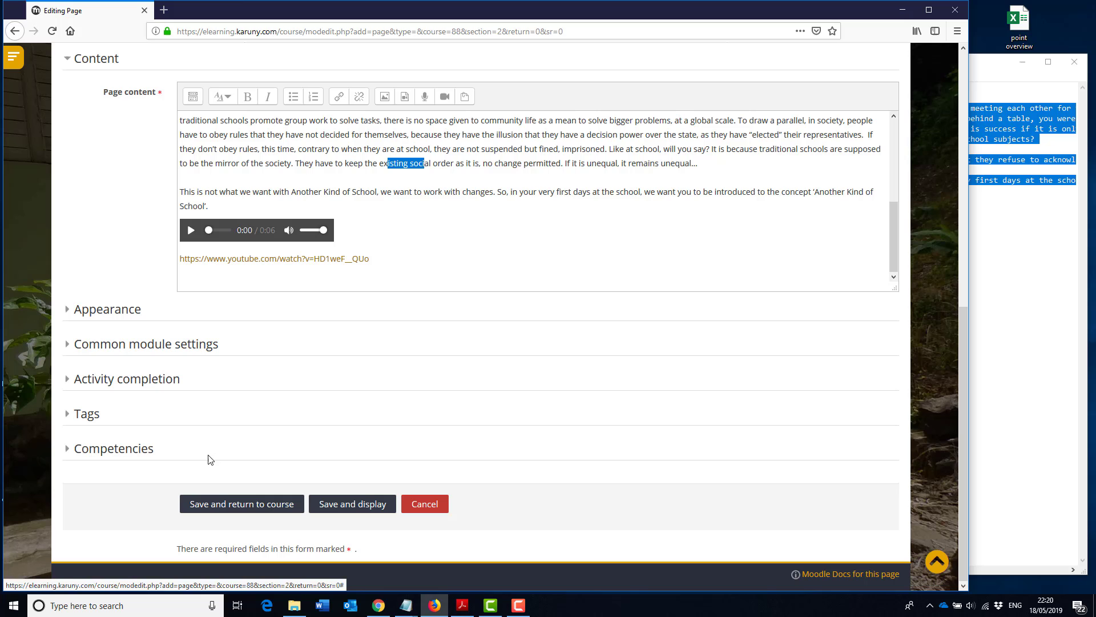
left_click(227, 506)
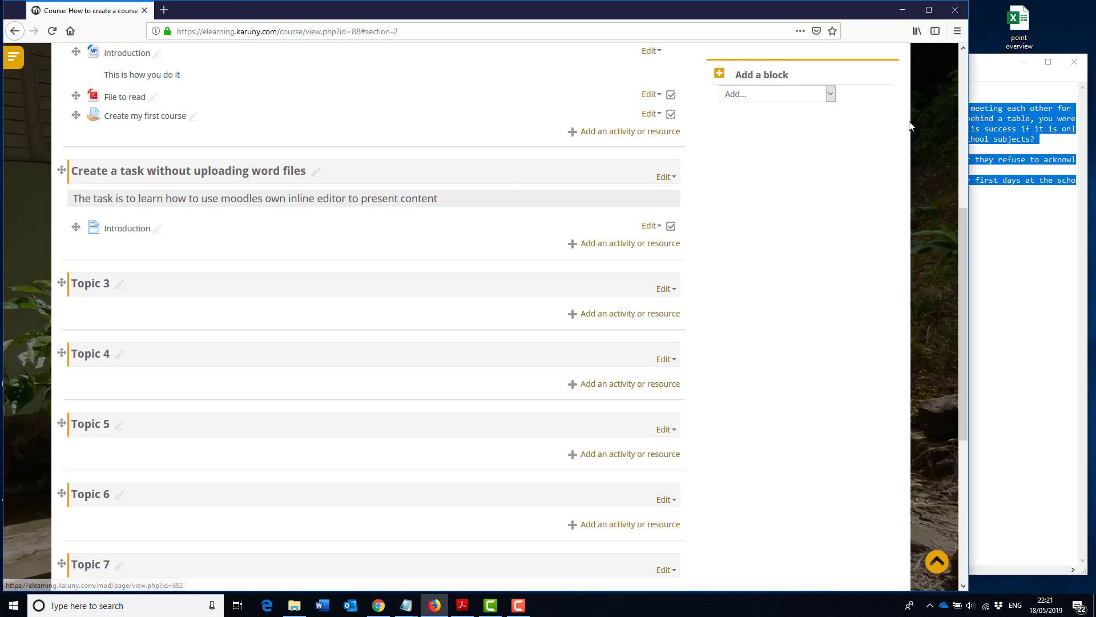
Step: Drag the 'File to read' PDF from the desktop into the task section below Introduction
left_click(1023, 63)
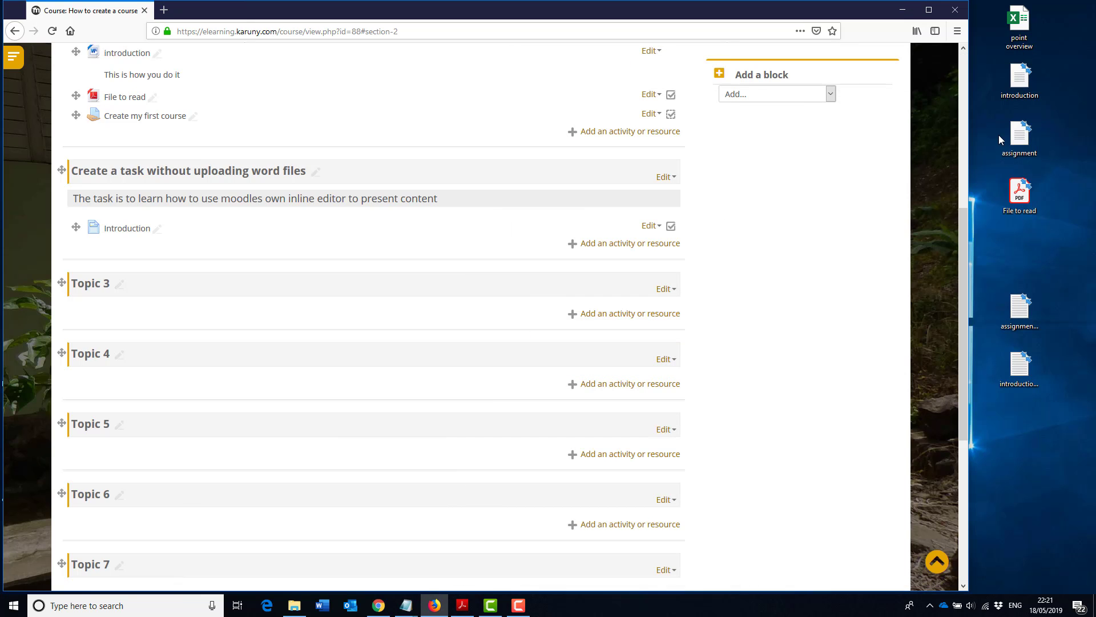
left_click(1021, 195)
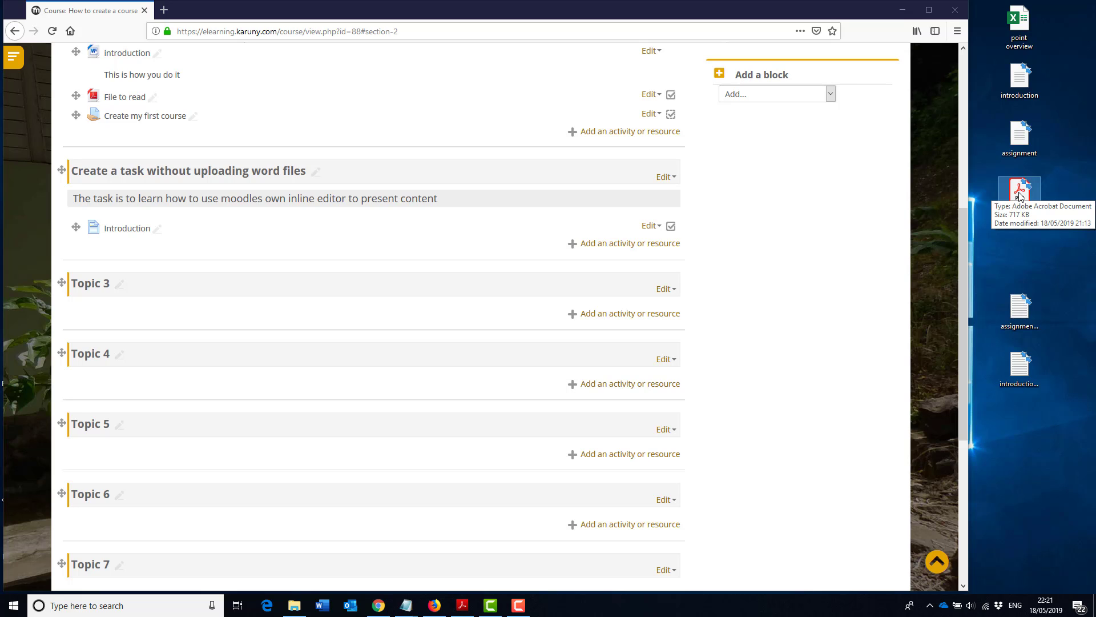
left_click_drag(1021, 196, 254, 251)
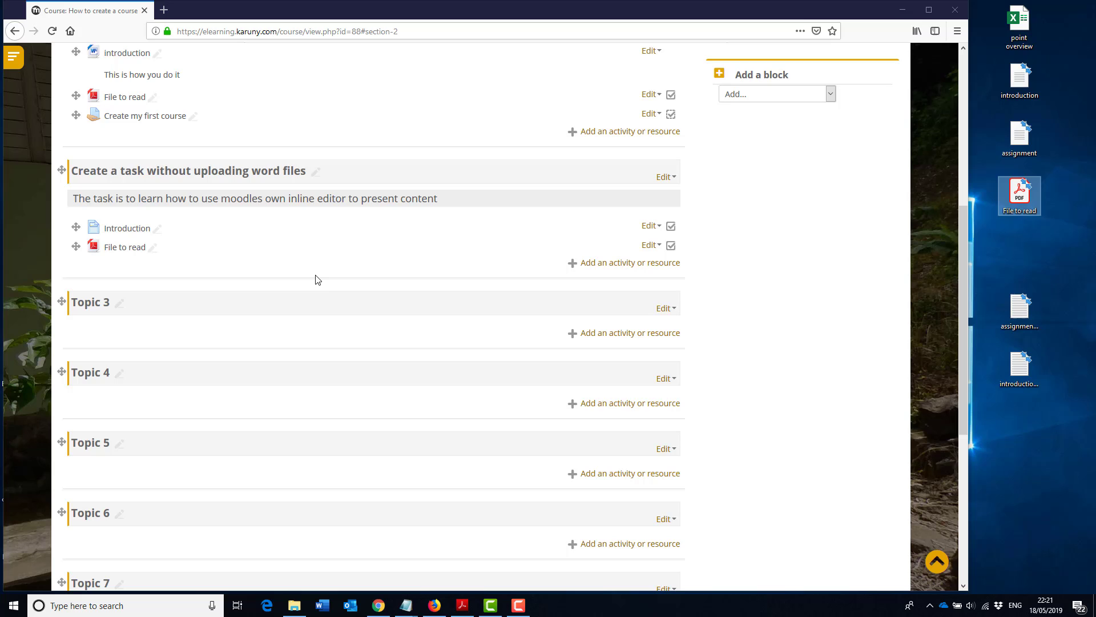
Step: Add a new Assignment activity to the 'Create a task without uploading word files' section
left_click(617, 264)
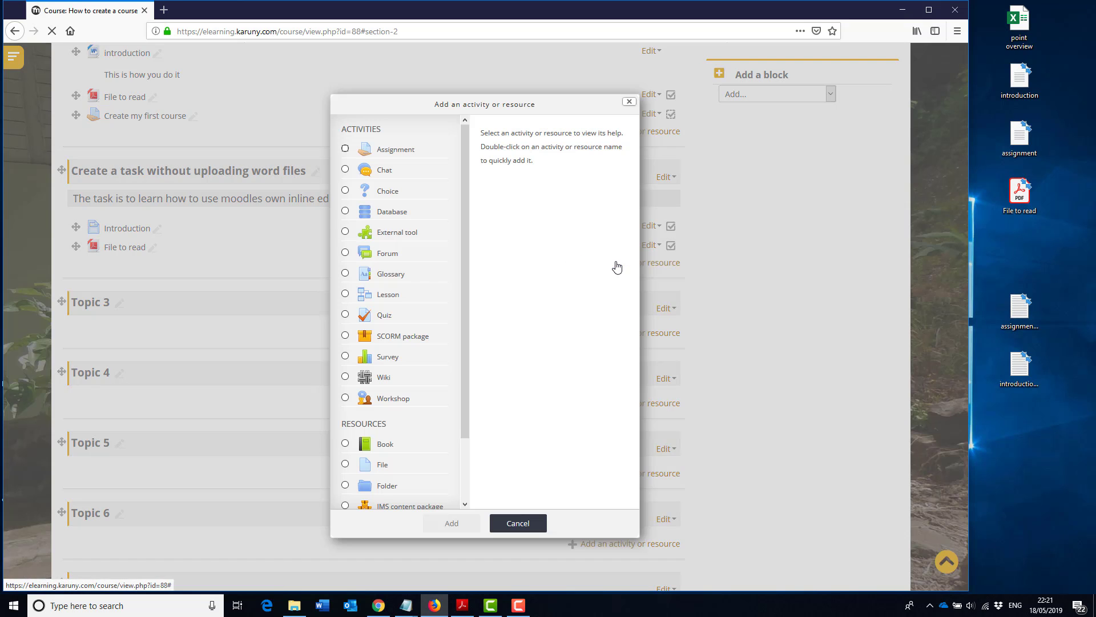
left_click(388, 149)
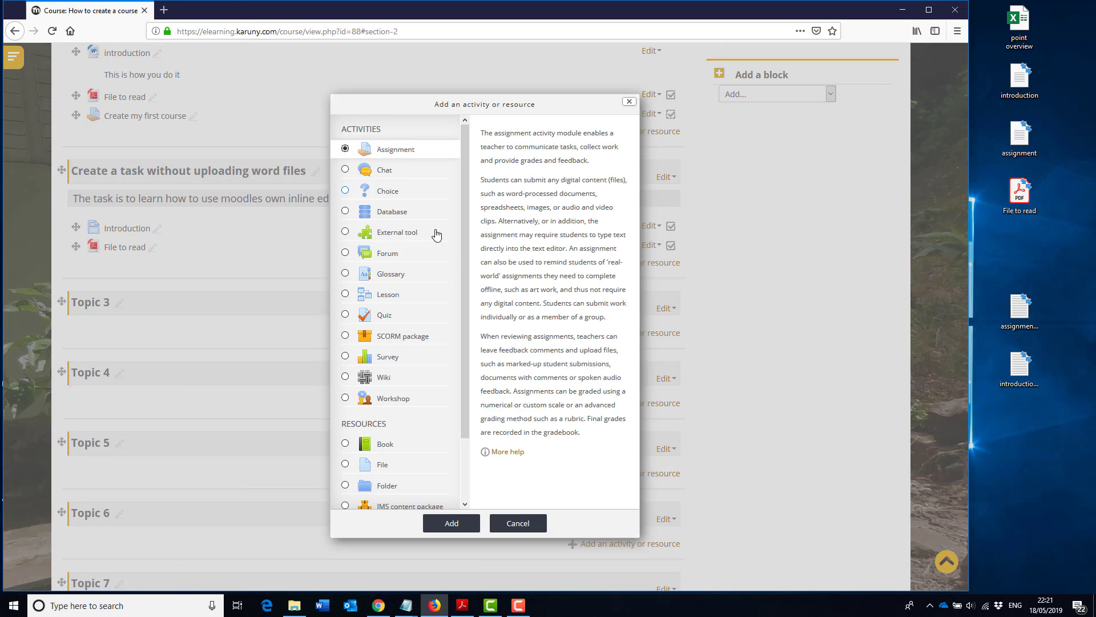
left_click(457, 531)
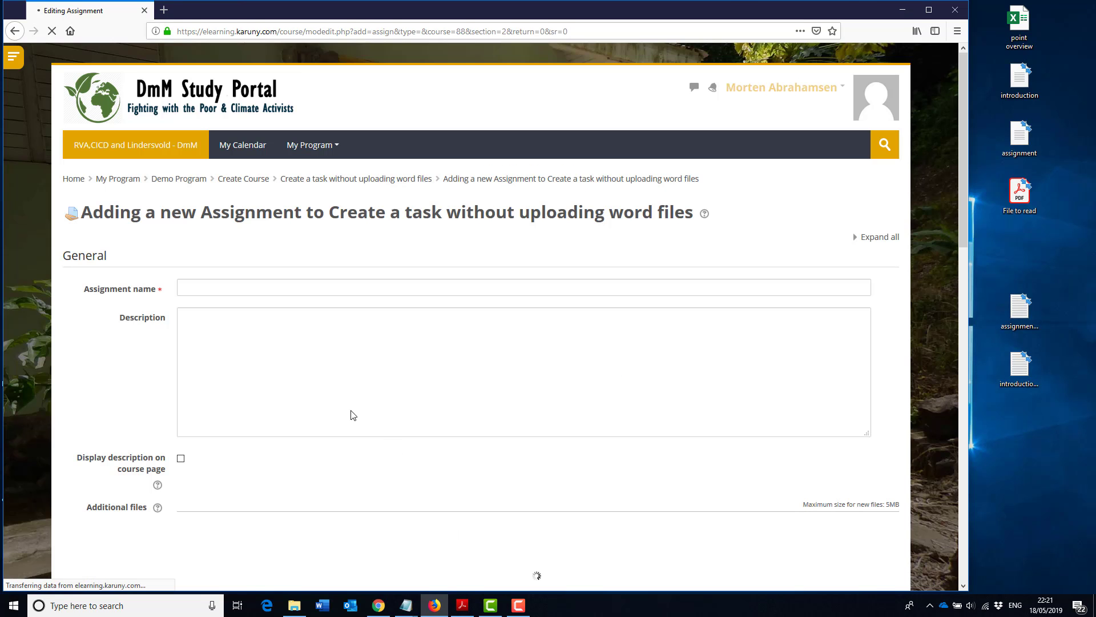
left_click(222, 288)
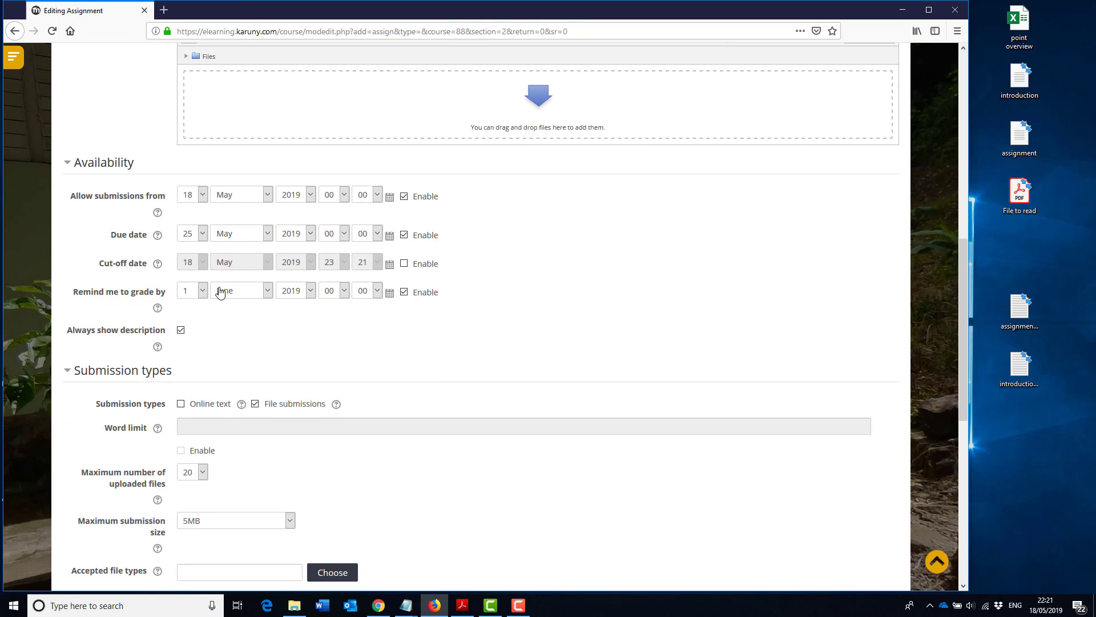
Step: Name the assignment 'Create Task Inline editor' and place the caret in its empty Description
left_click(250, 308)
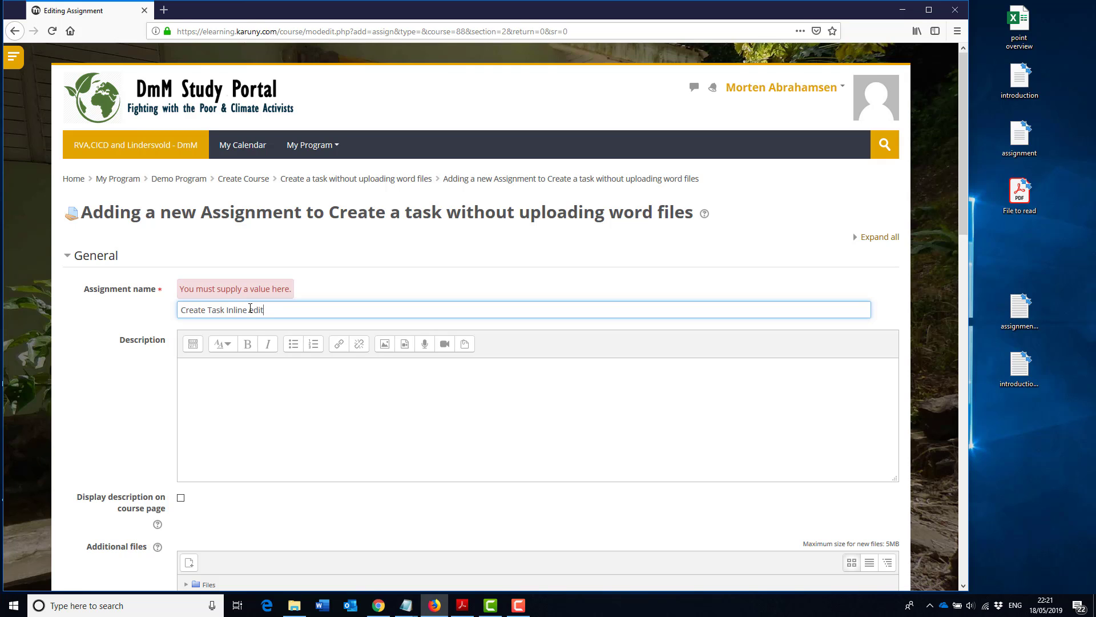
left_click(282, 369)
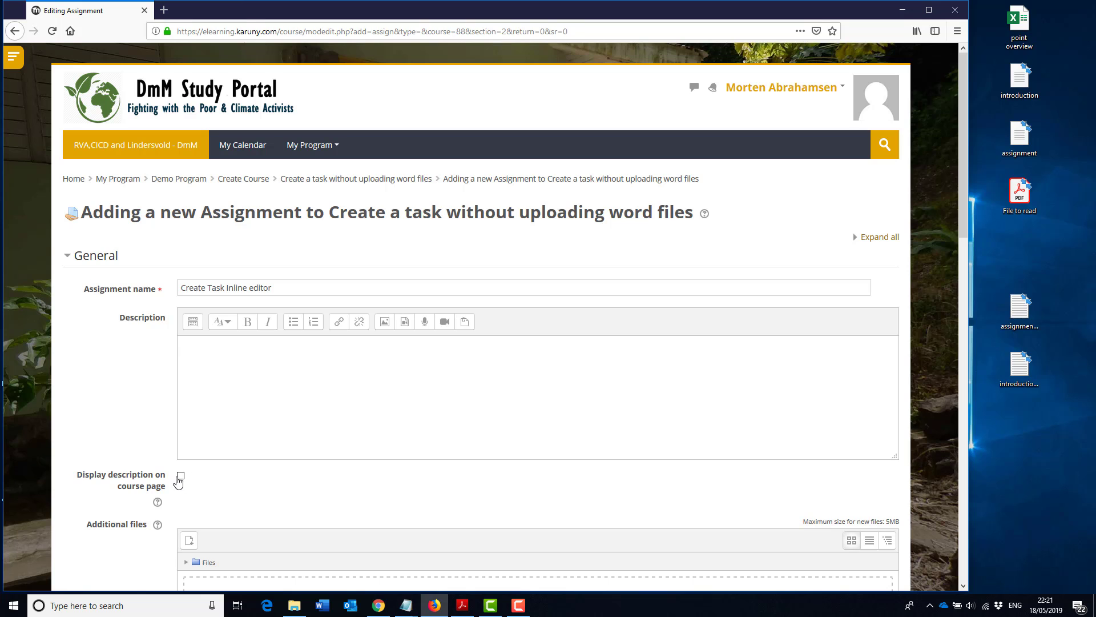
scroll(183, 484, "down", 2)
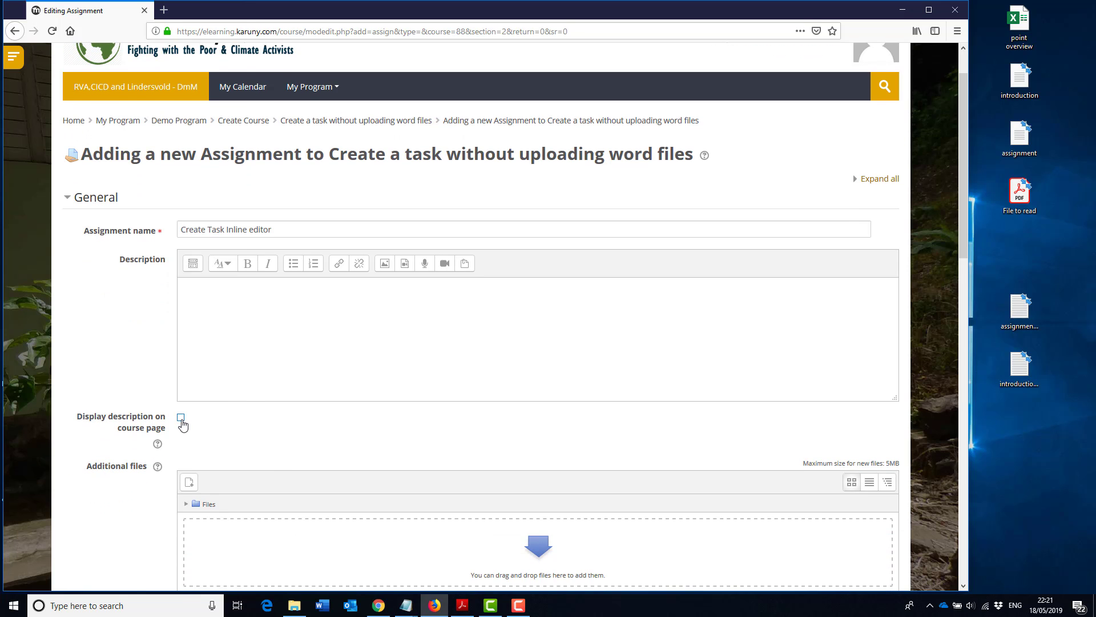
scroll(299, 465, "down", 2)
scroll(335, 465, "up", 2)
scroll(343, 400, "down", 2)
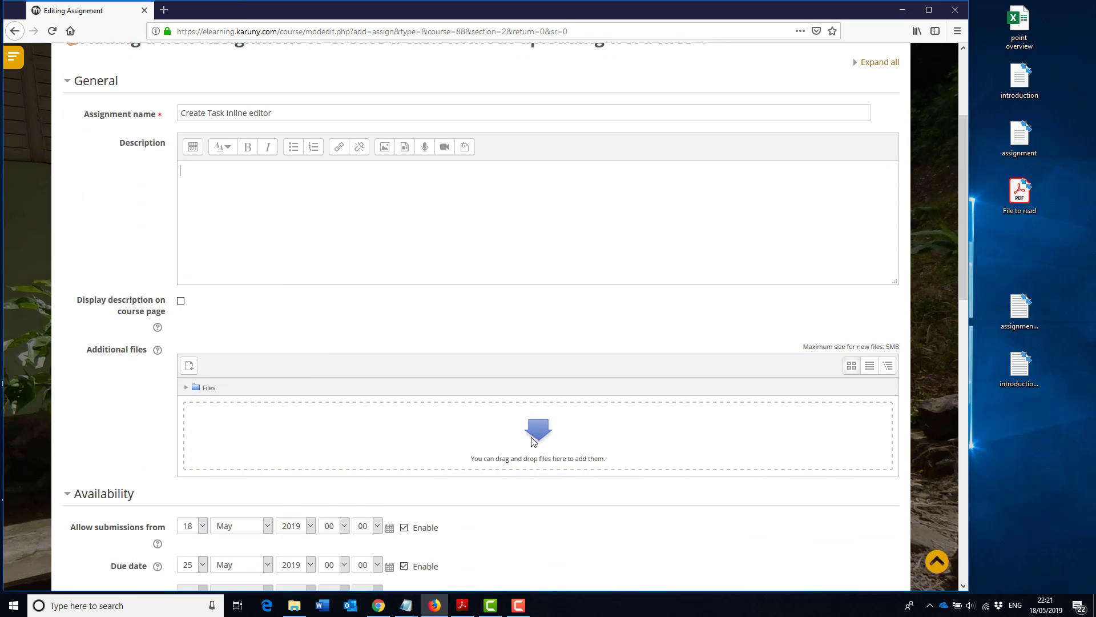
left_click(216, 229)
scroll(97, 214, "up", 1)
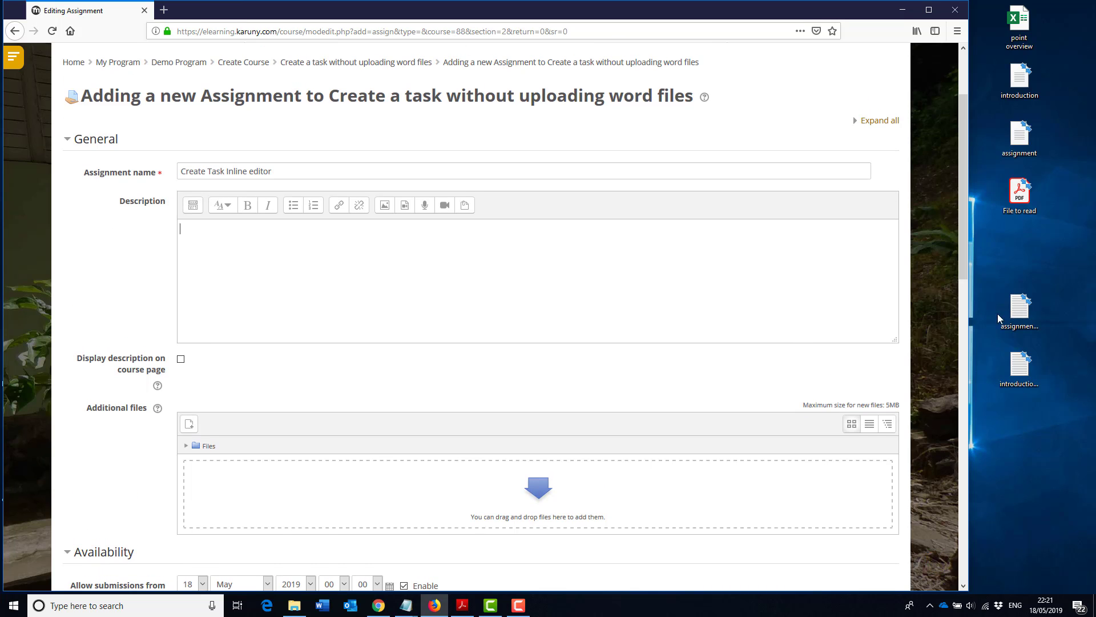
Step: Copy the whole task list from assignment-notepad and paste it into the assignment Description
left_click(1012, 312)
double_click(1022, 308)
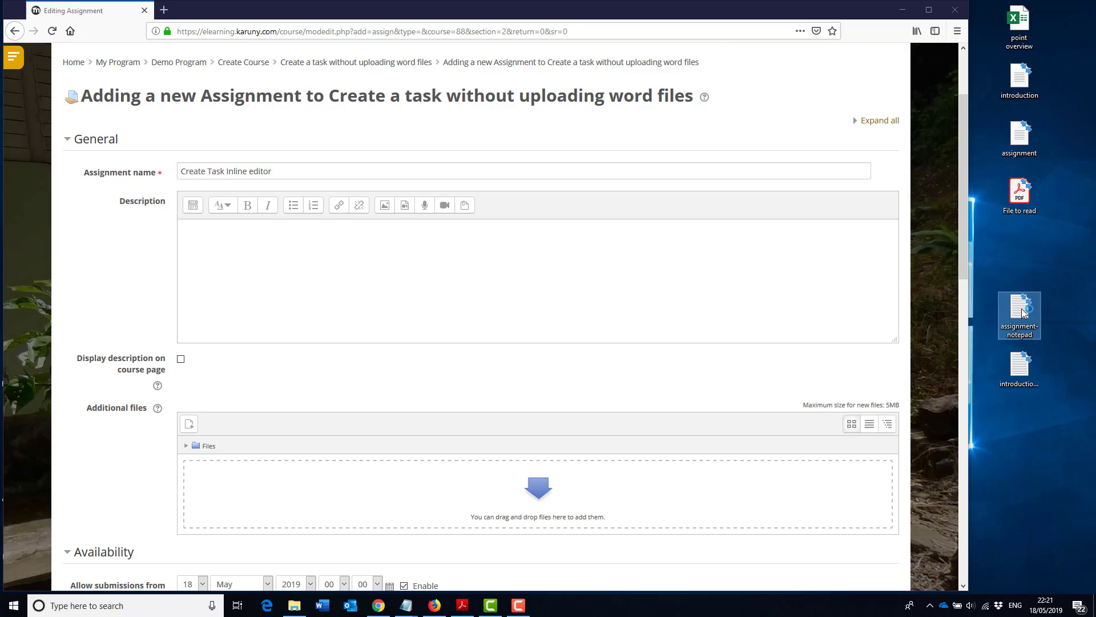
key("ctrl+a")
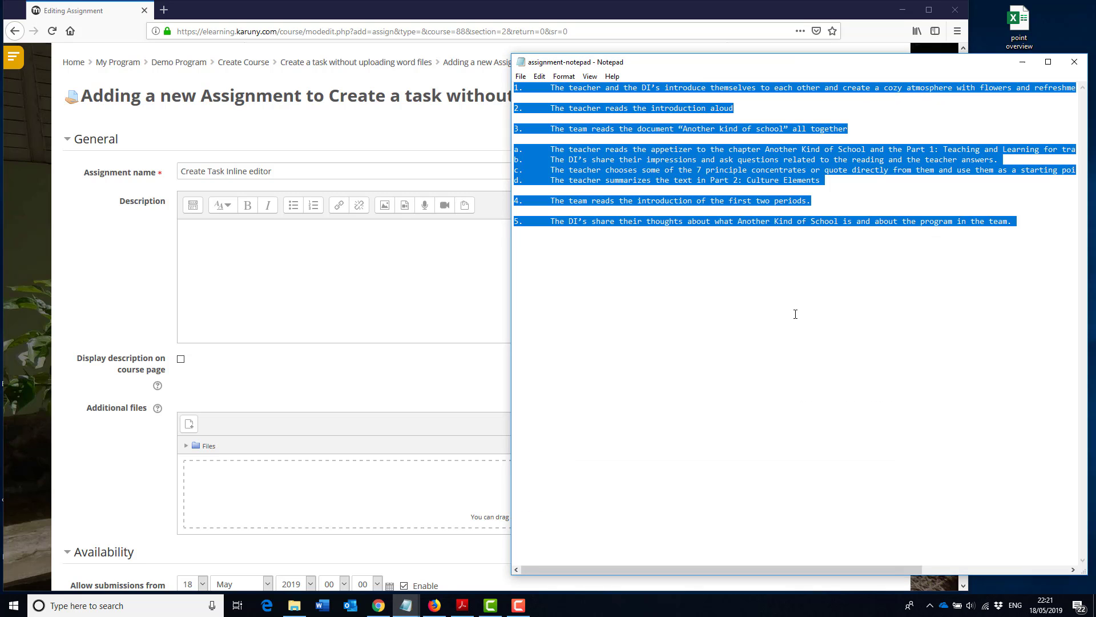
left_click(434, 324)
key("ctrl+v")
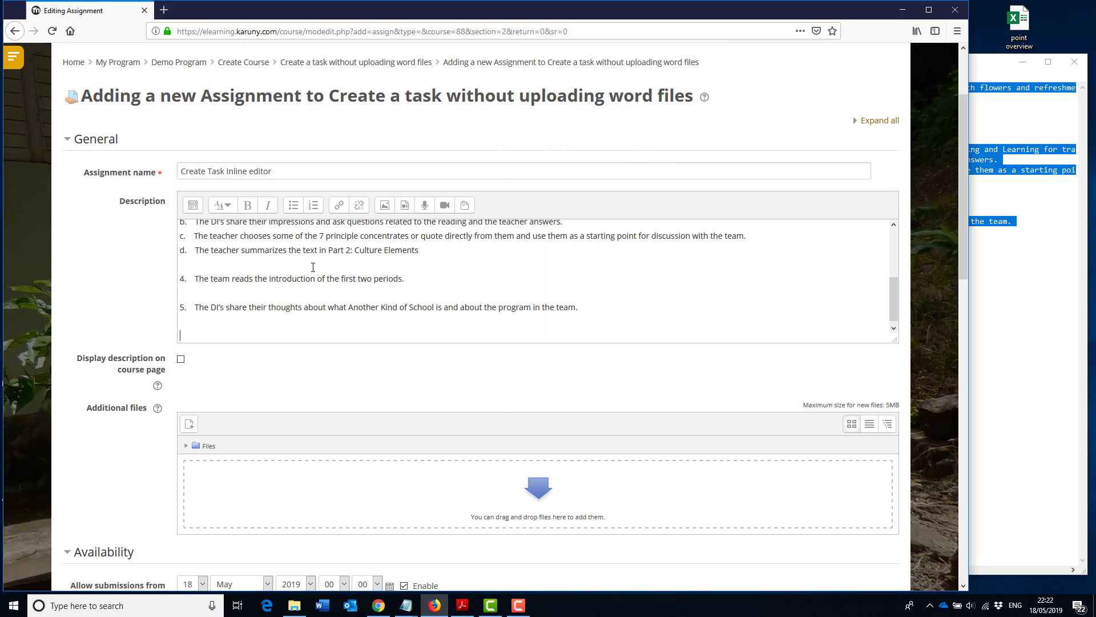
scroll(326, 299, "up", 4)
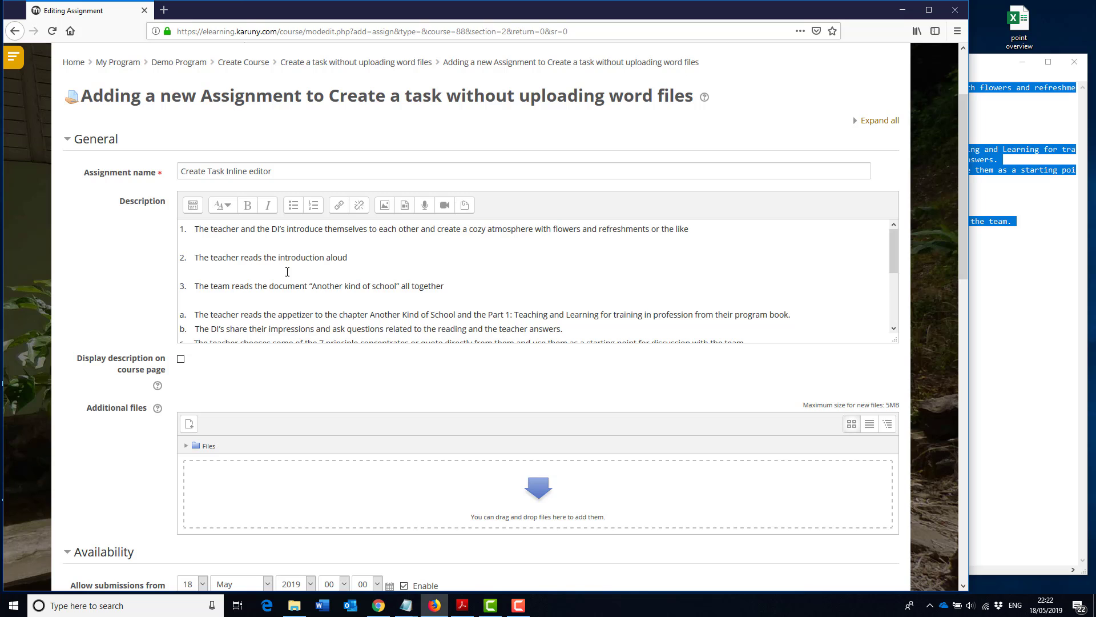
scroll(251, 271, "up", 3)
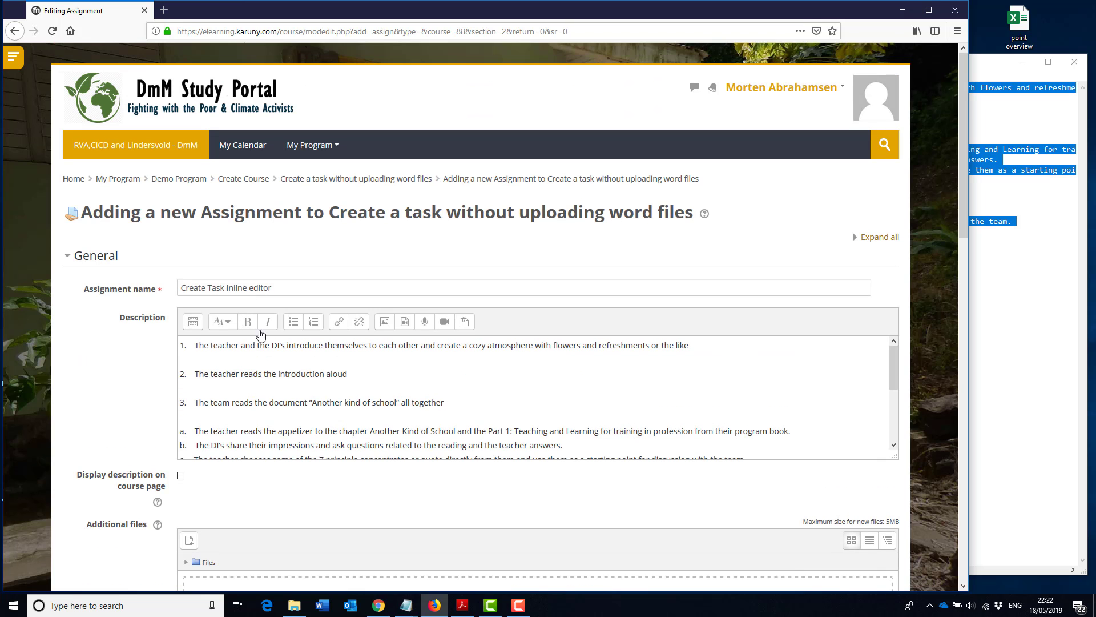
Step: Remove the blank lines above items 2 and 3, then minimize Notepad
left_click(180, 374)
key("BackSpace")
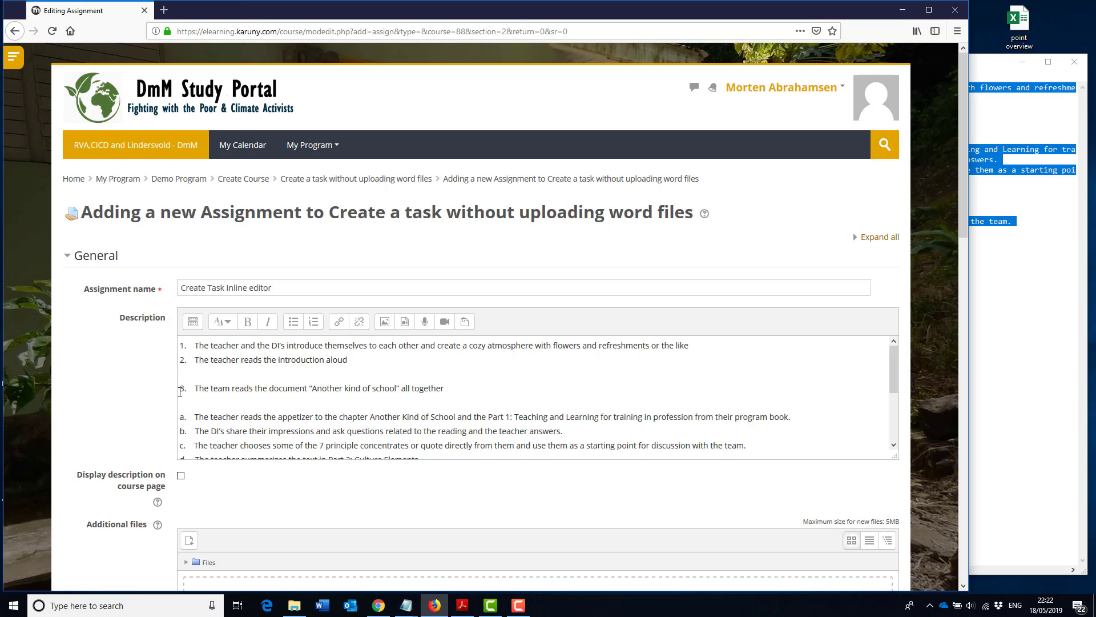
left_click(180, 389)
key("BackSpace")
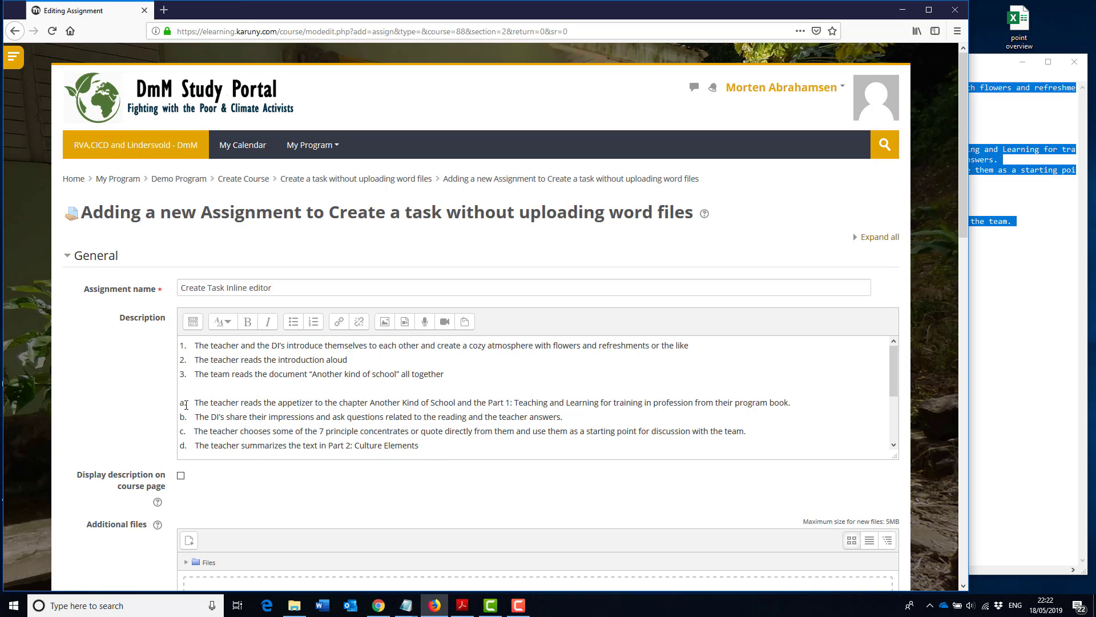
scroll(300, 434, "down", 3)
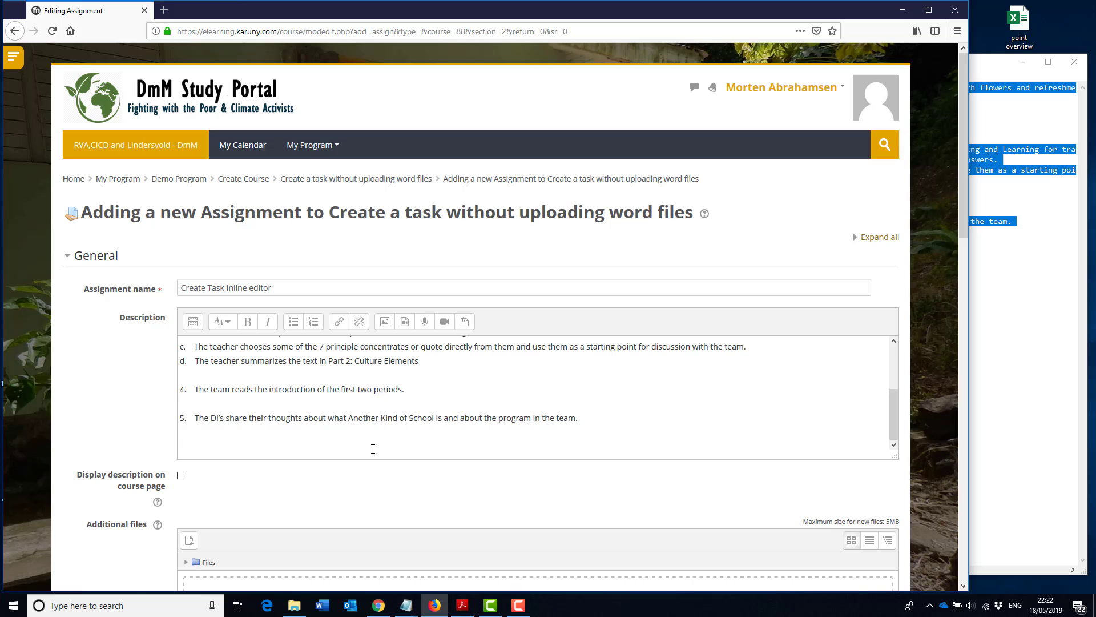
scroll(266, 457, "down", 4)
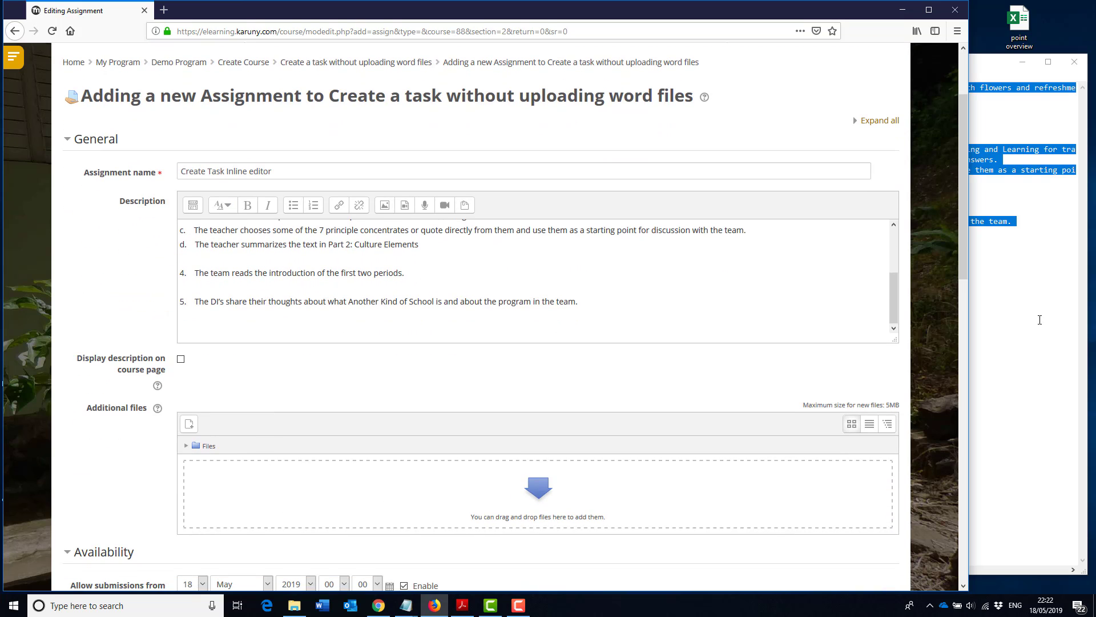
left_click(1023, 61)
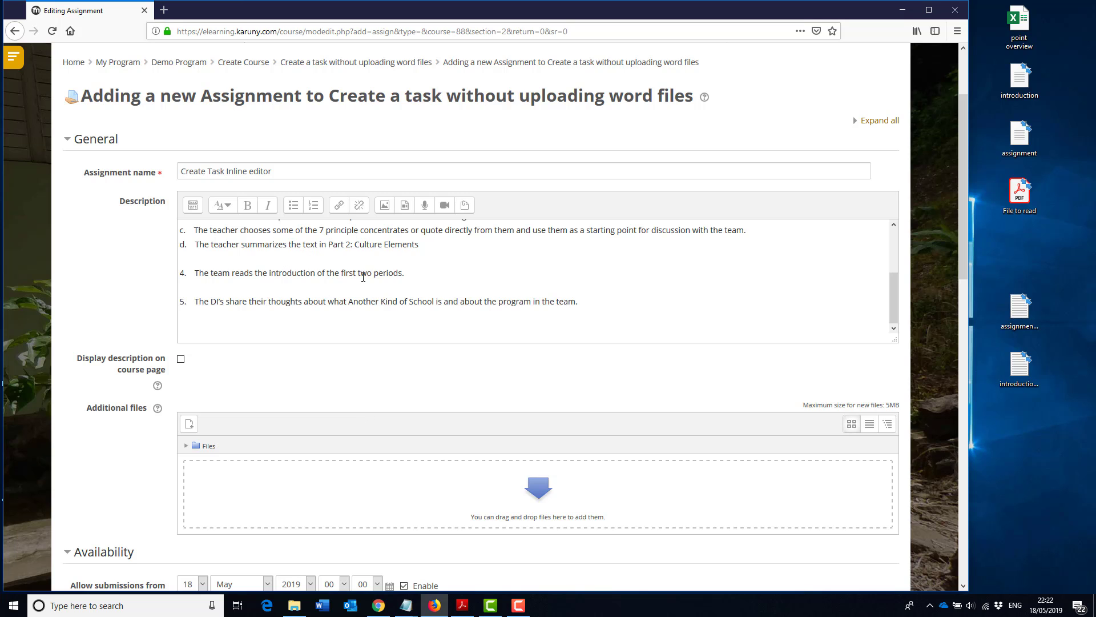
scroll(304, 275, "up", 5)
scroll(305, 274, "down", 5)
Step: Disable the grading reminder, due date and allow-submissions-from dates
scroll(329, 451, "down", 4)
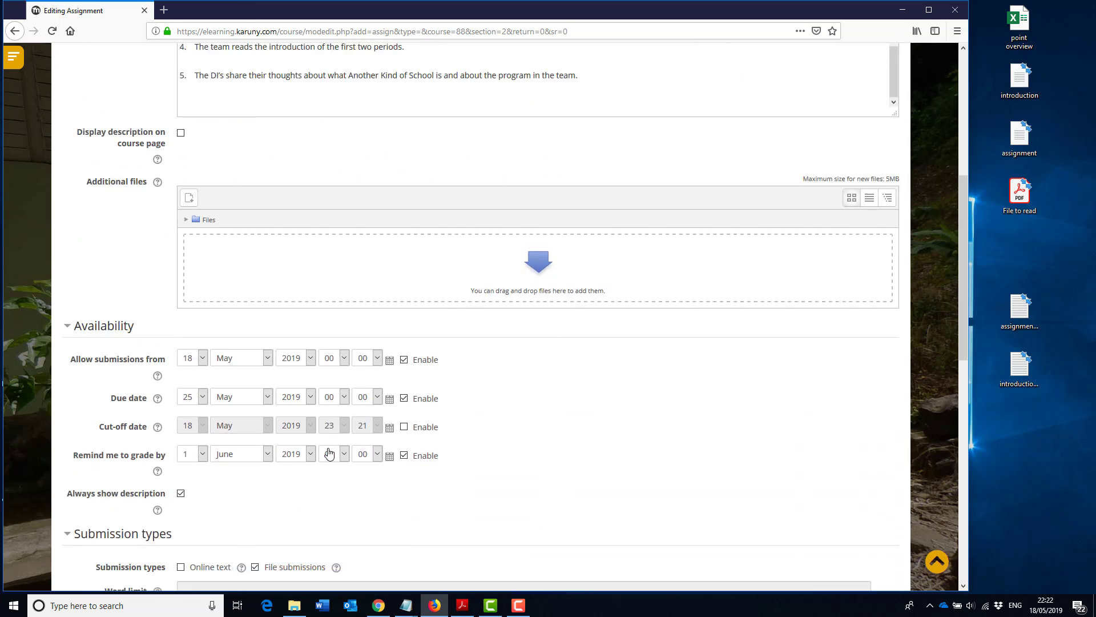
scroll(330, 454, "down", 3)
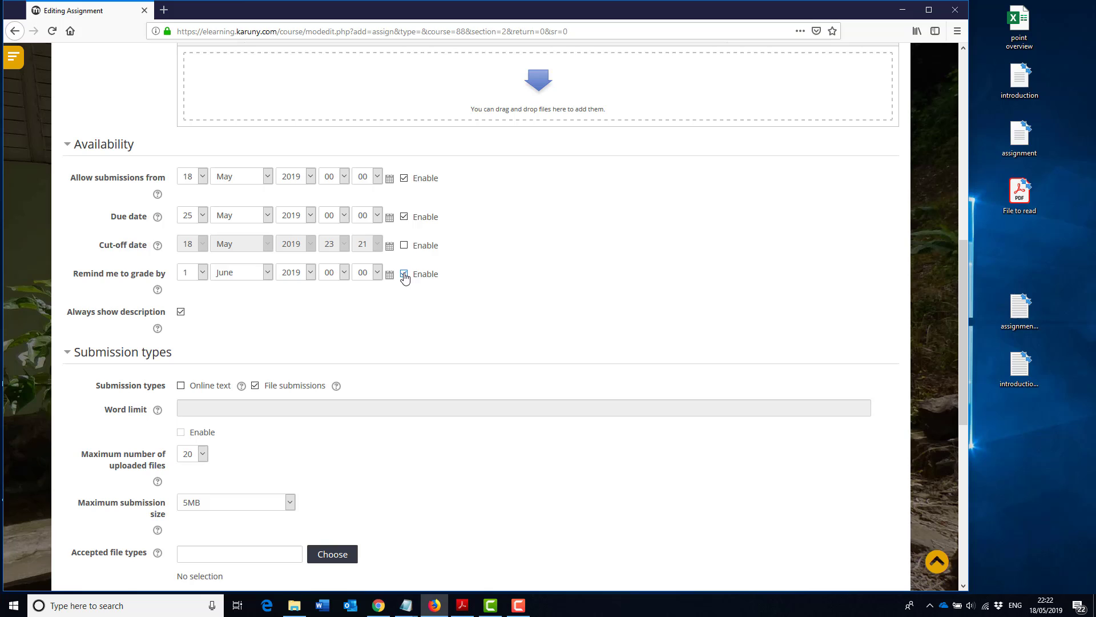
left_click(405, 275)
left_click(404, 217)
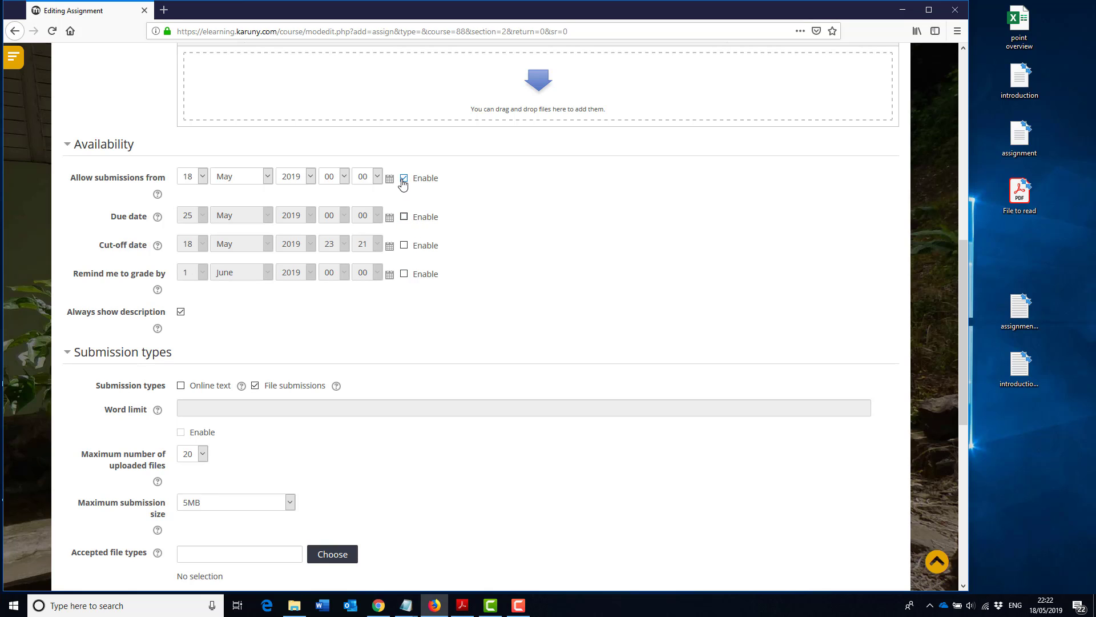
left_click(405, 179)
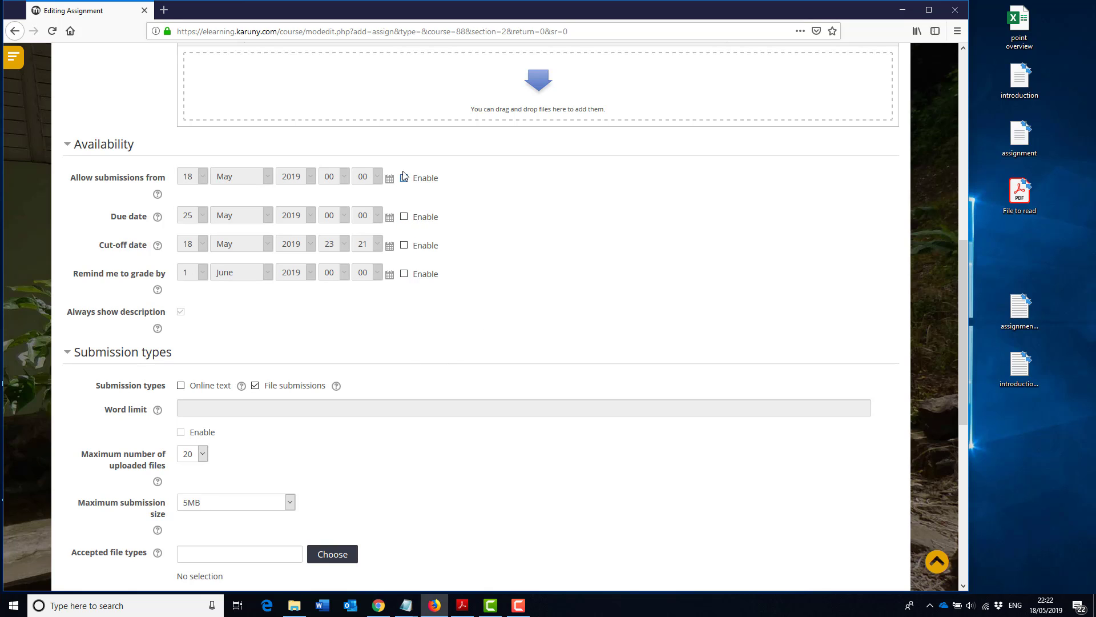
scroll(358, 384, "down", 6)
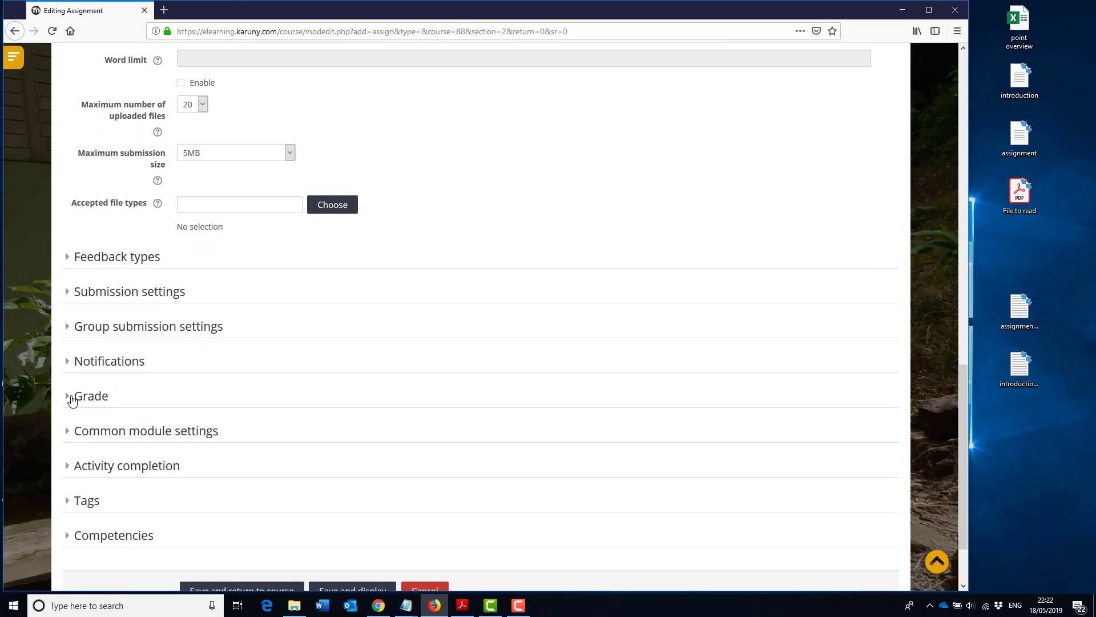
Step: Set maximum grade 2, grade category Courses and grade to pass 2
left_click(68, 395)
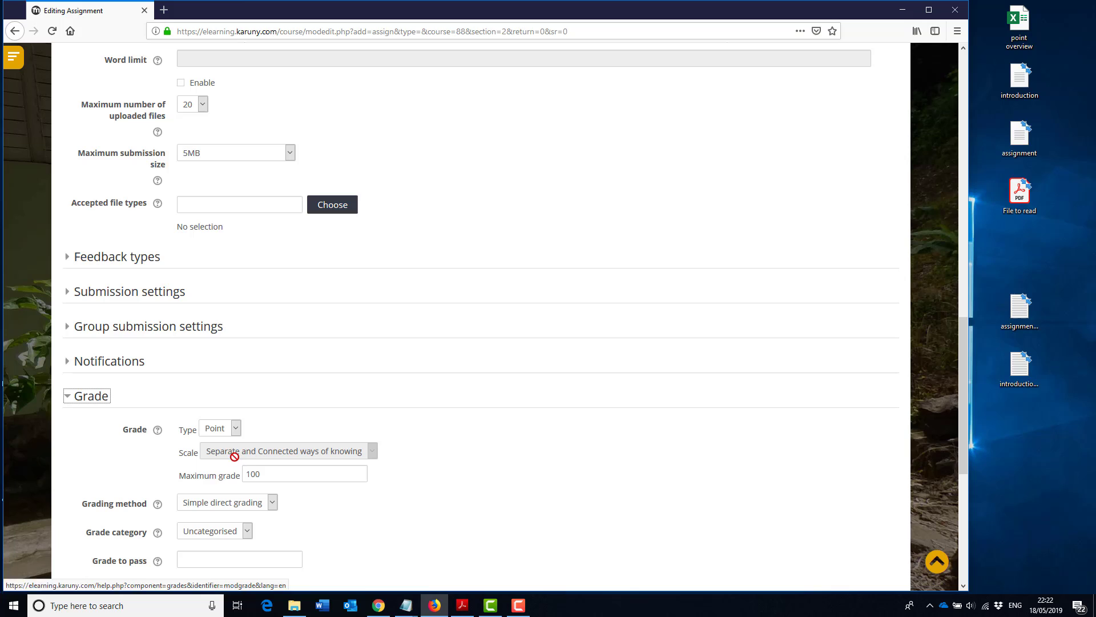
double_click(243, 470)
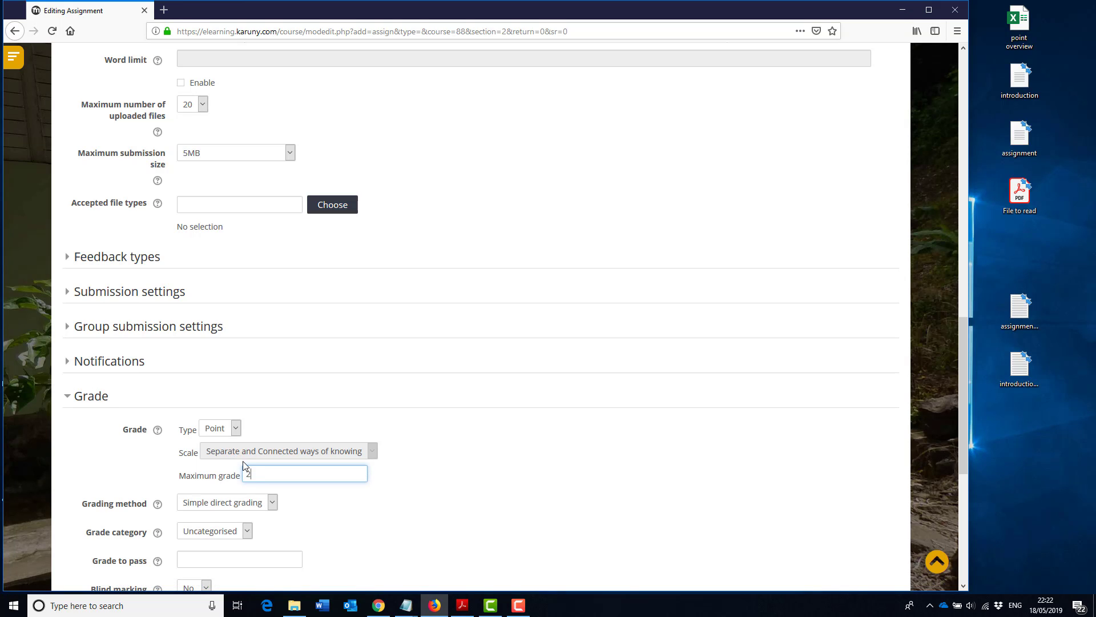
left_click(219, 532)
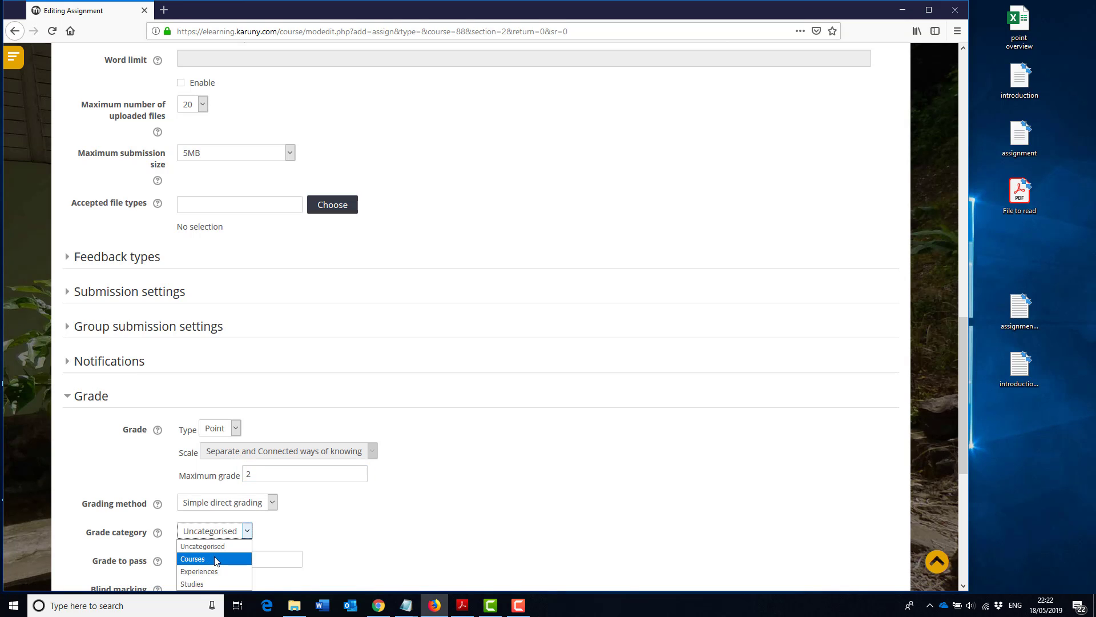
left_click(218, 558)
left_click(215, 557)
scroll(372, 551, "down", 5)
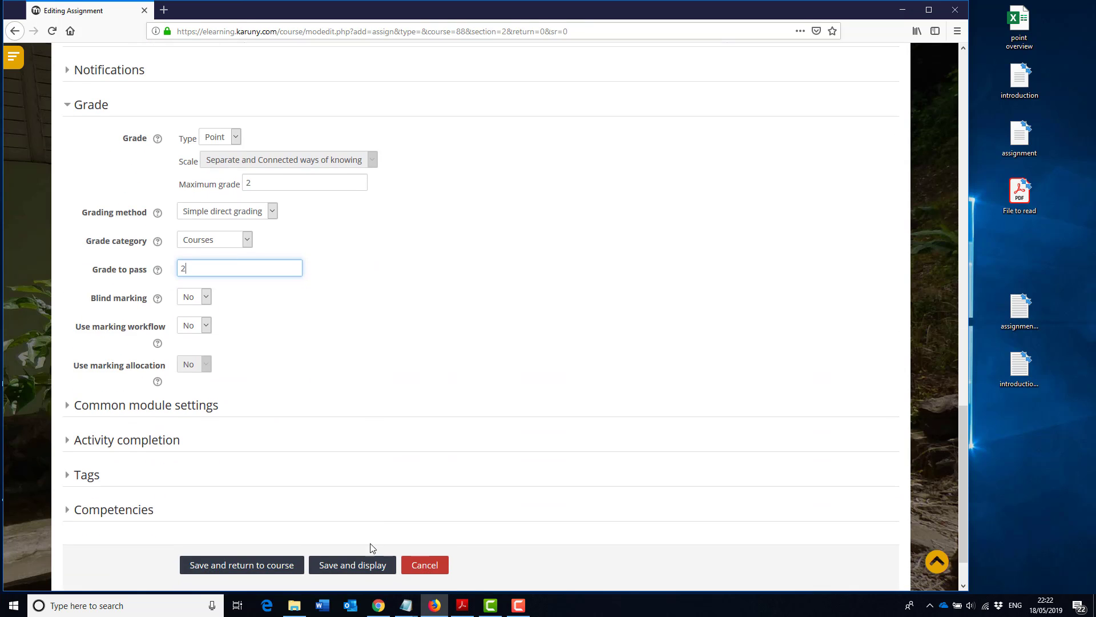
scroll(362, 514, "down", 1)
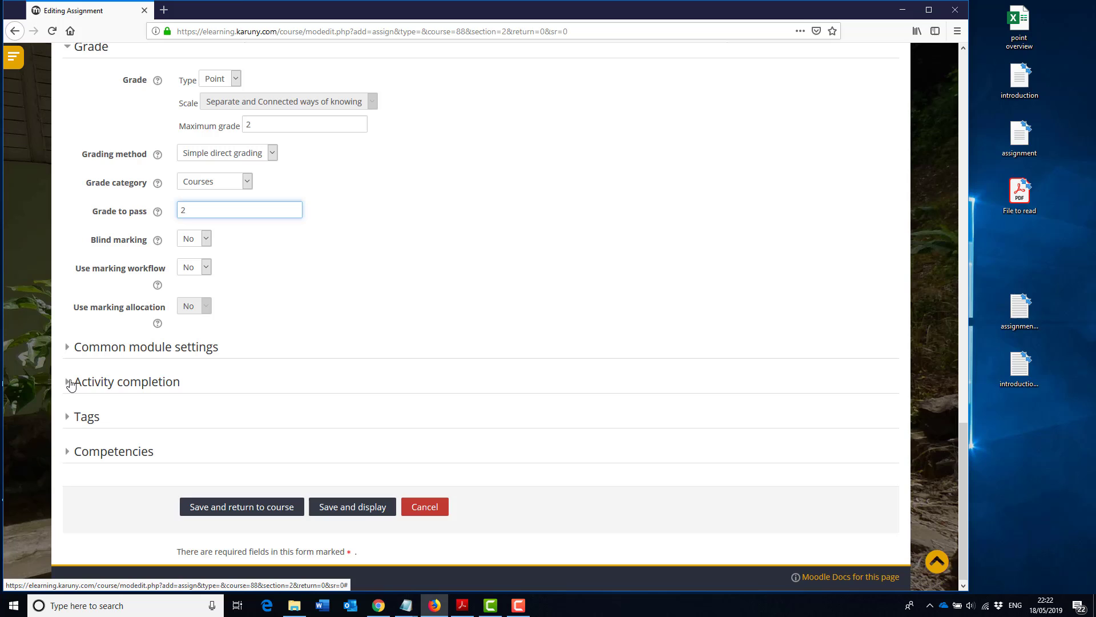
Step: Set completion to 'when conditions are met', unticking view and submit and ticking Require grade
left_click(68, 383)
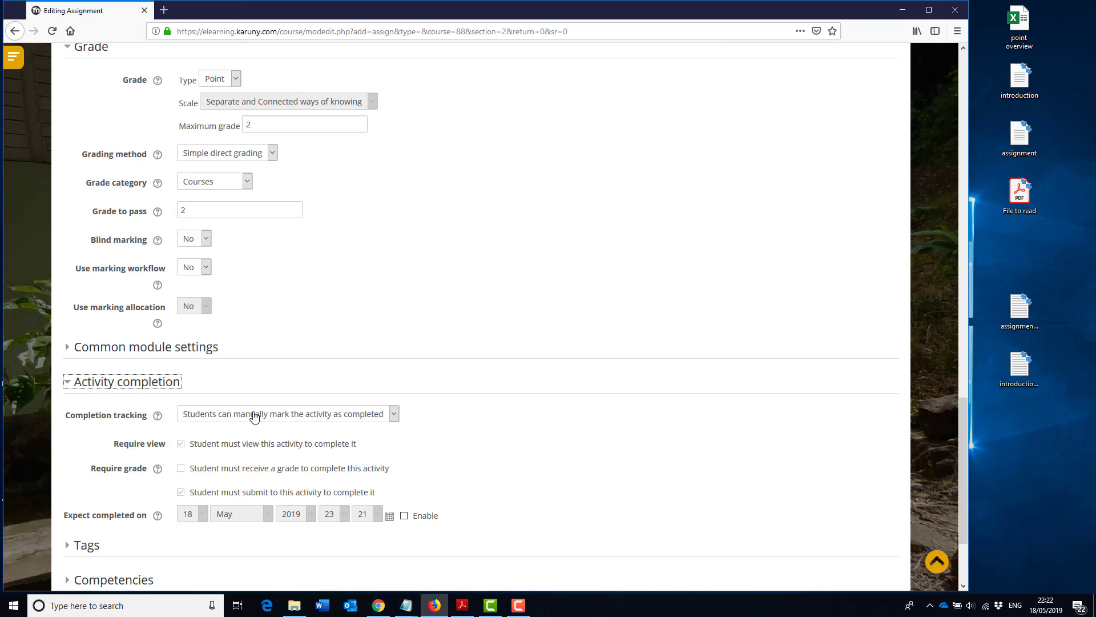
left_click(393, 419)
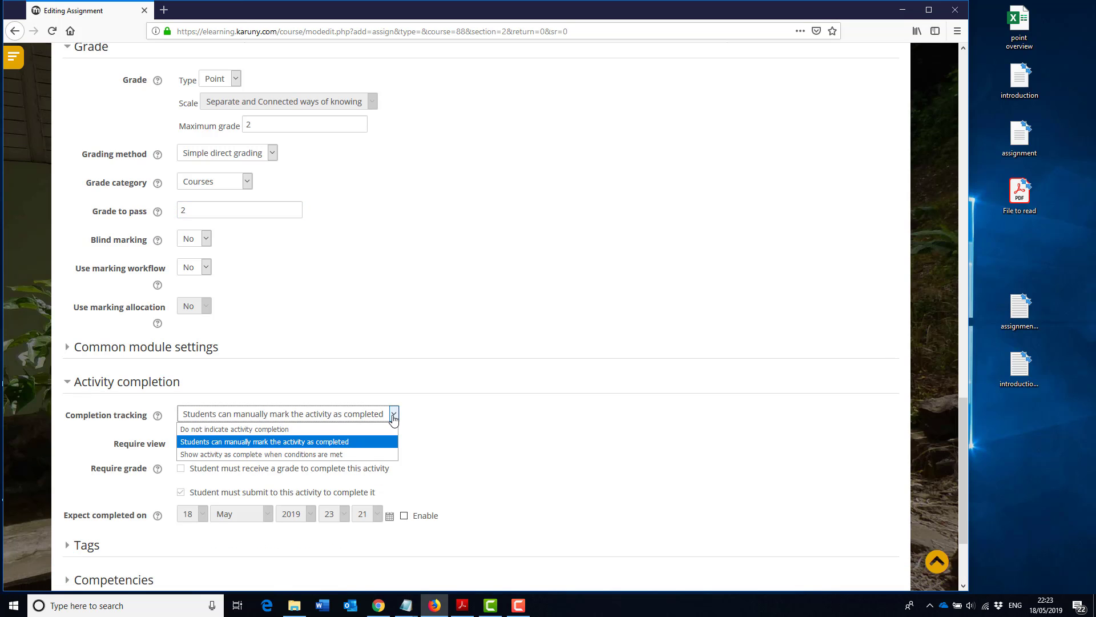
left_click(325, 455)
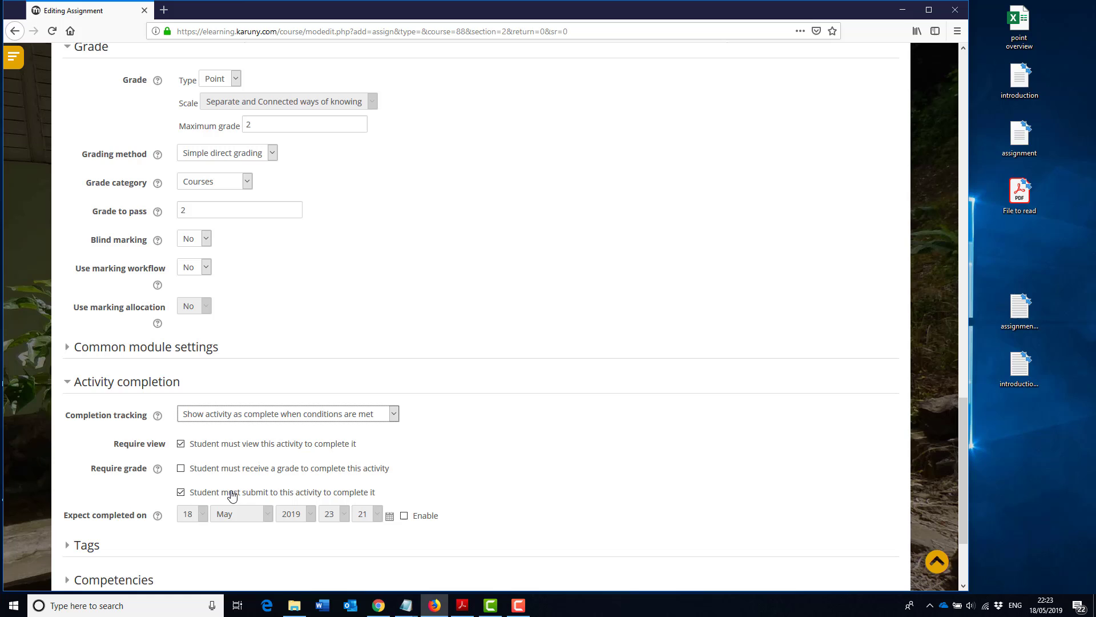
left_click(180, 443)
left_click(180, 445)
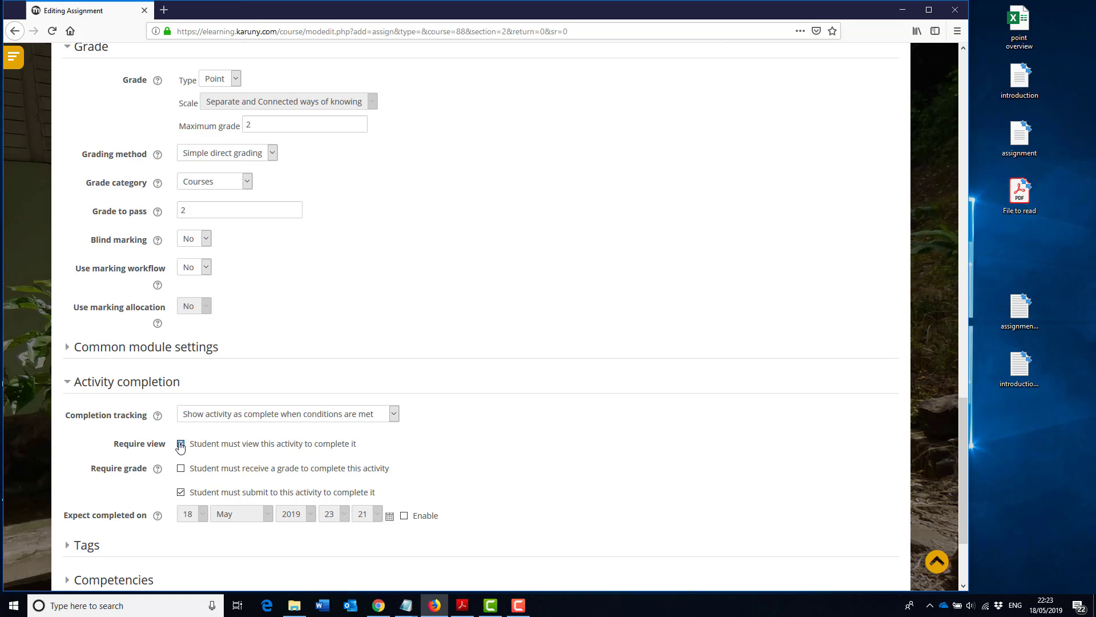
left_click(181, 492)
left_click(181, 469)
scroll(431, 491, "down", 3)
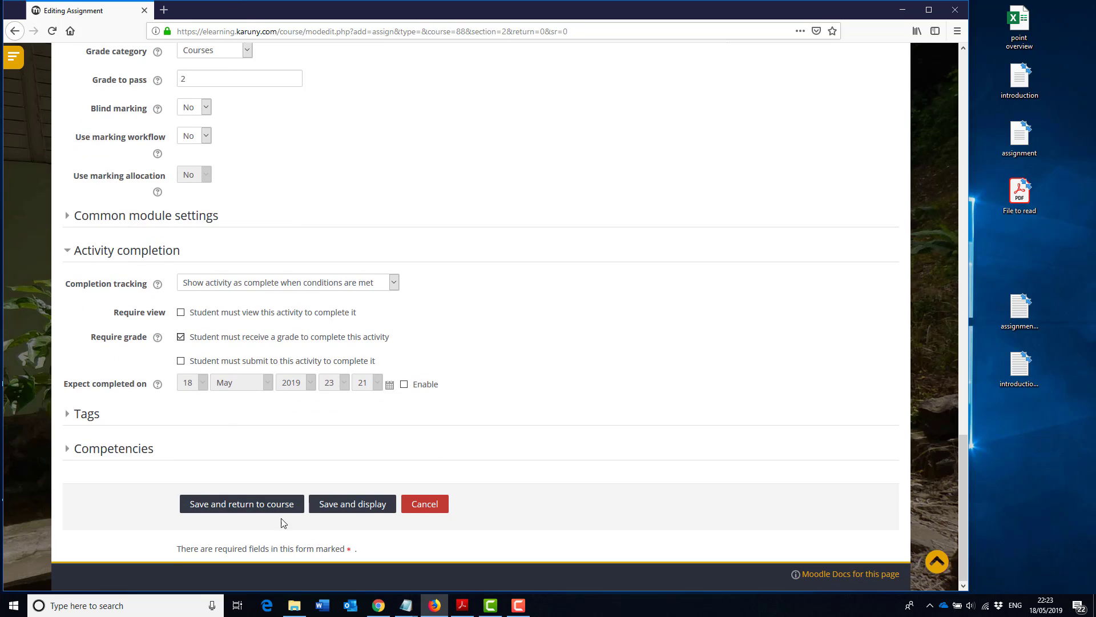
Step: Save the assignment and return to the course page
left_click(261, 507)
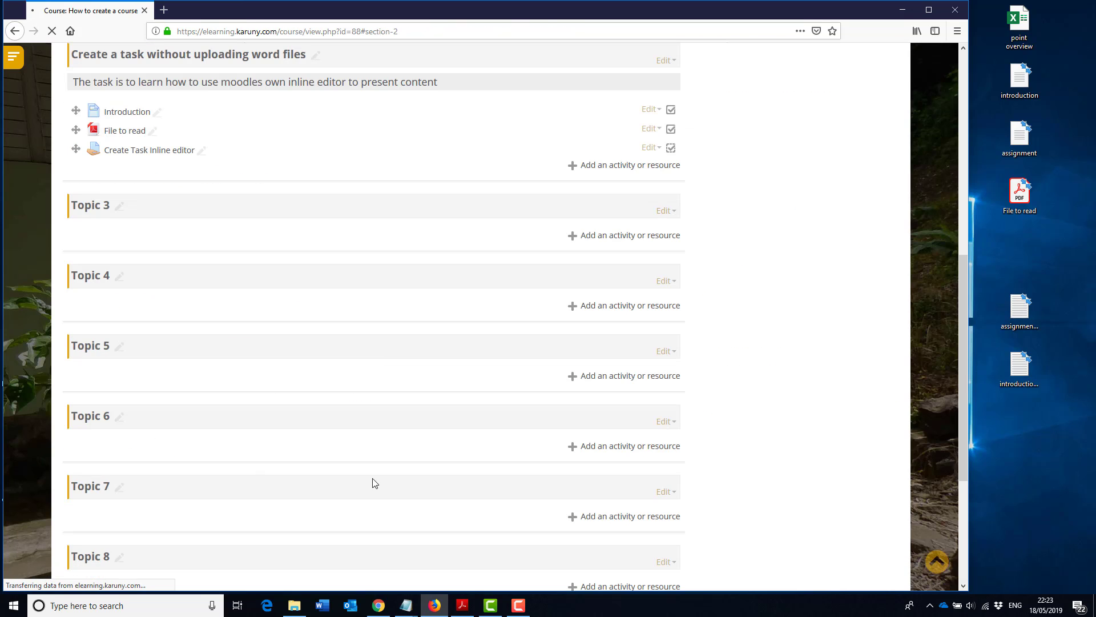
left_click(928, 10)
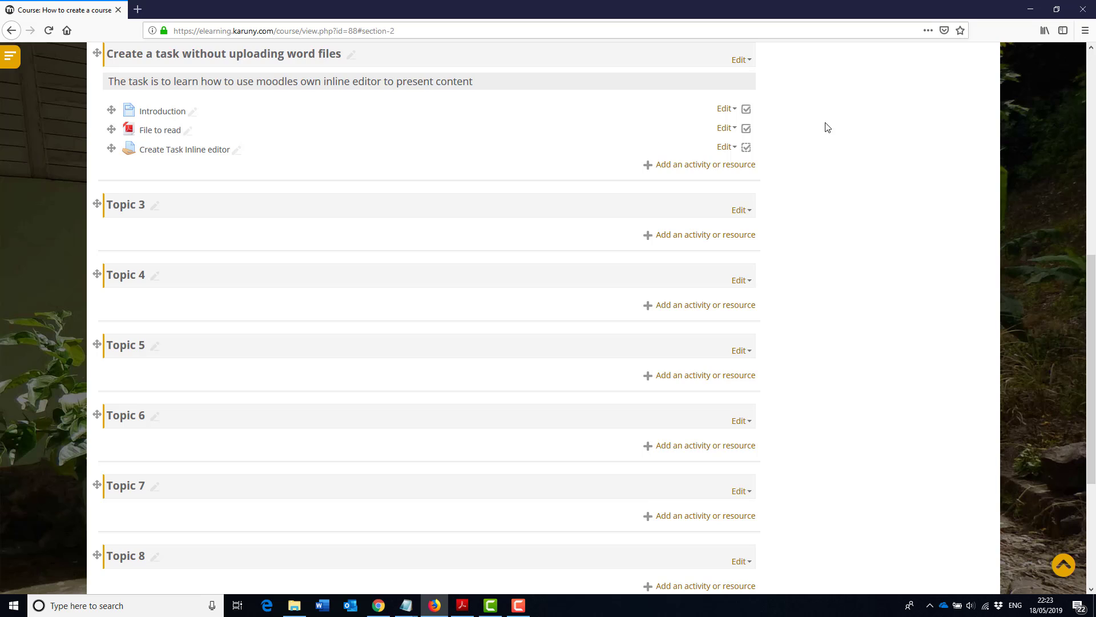
scroll(768, 217, "up", 5)
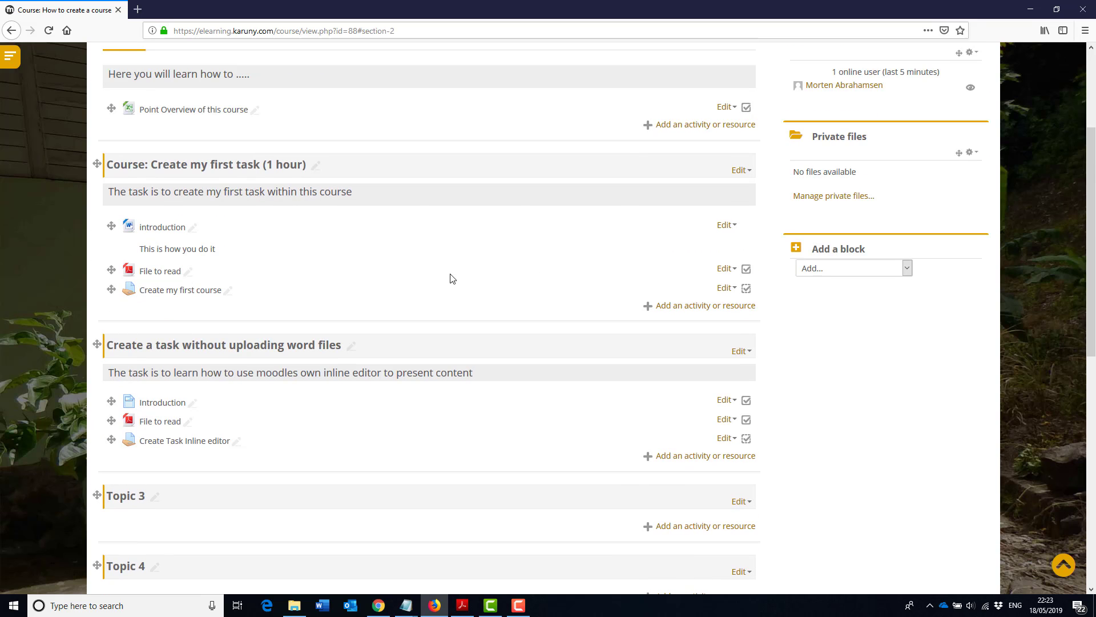
scroll(894, 169, "up", 5)
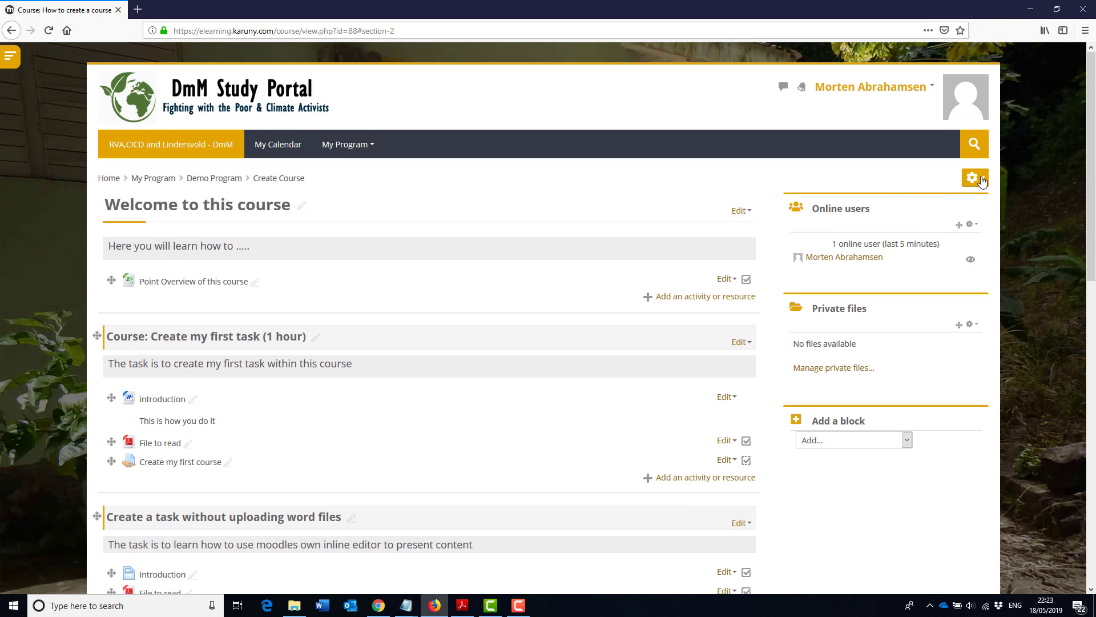
Step: Turn editing off and open the 'Create a task without uploading word files' section
left_click(975, 178)
left_click(936, 214)
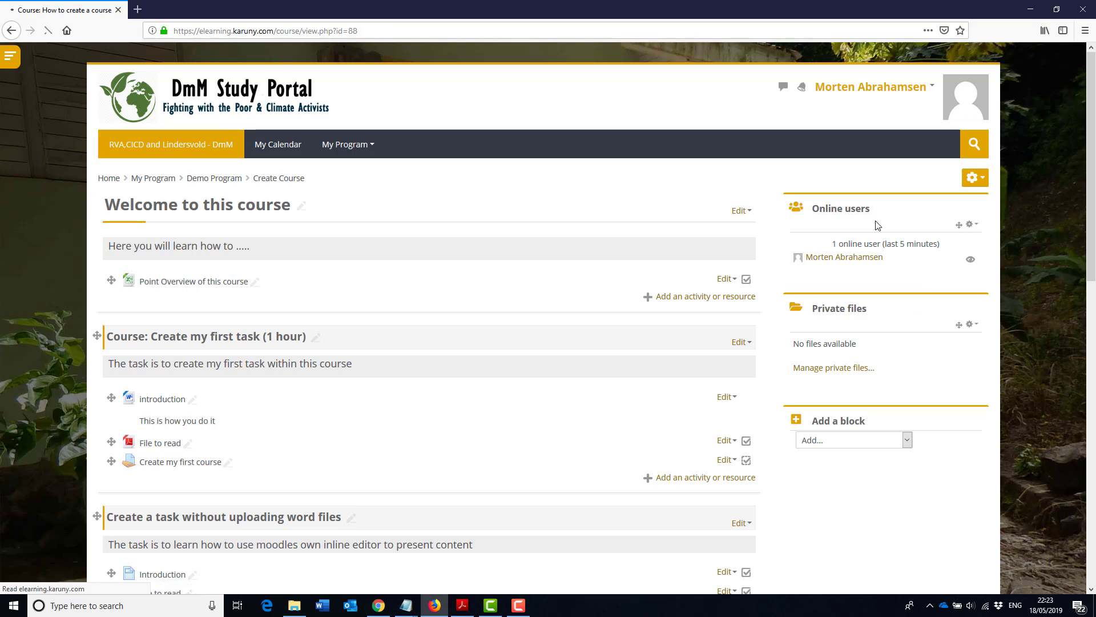
scroll(548, 277, "down", 2)
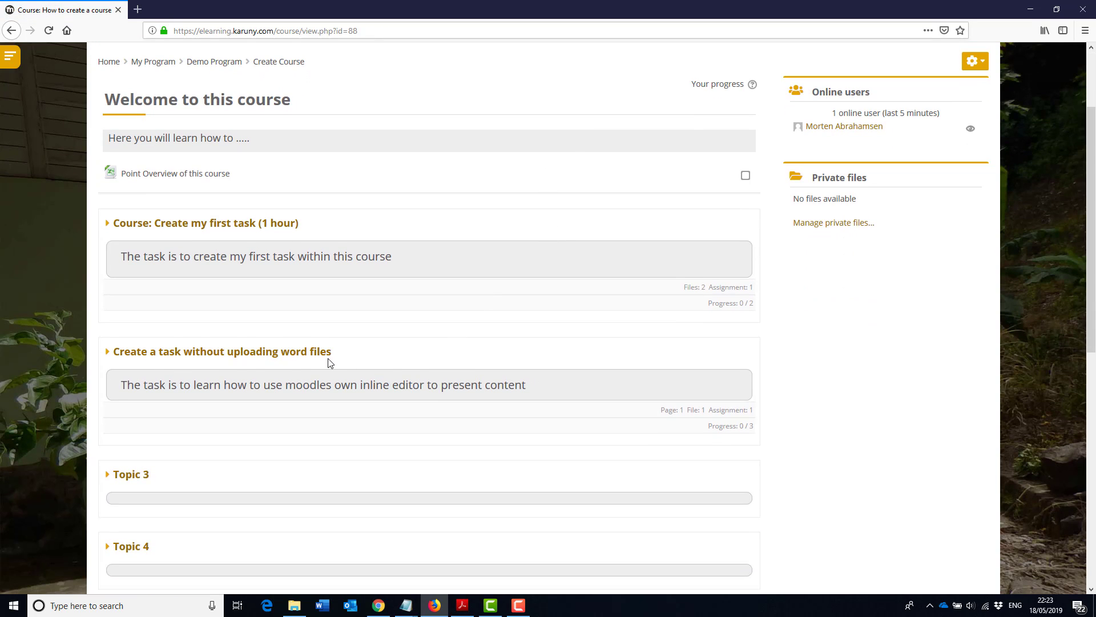
left_click(293, 358)
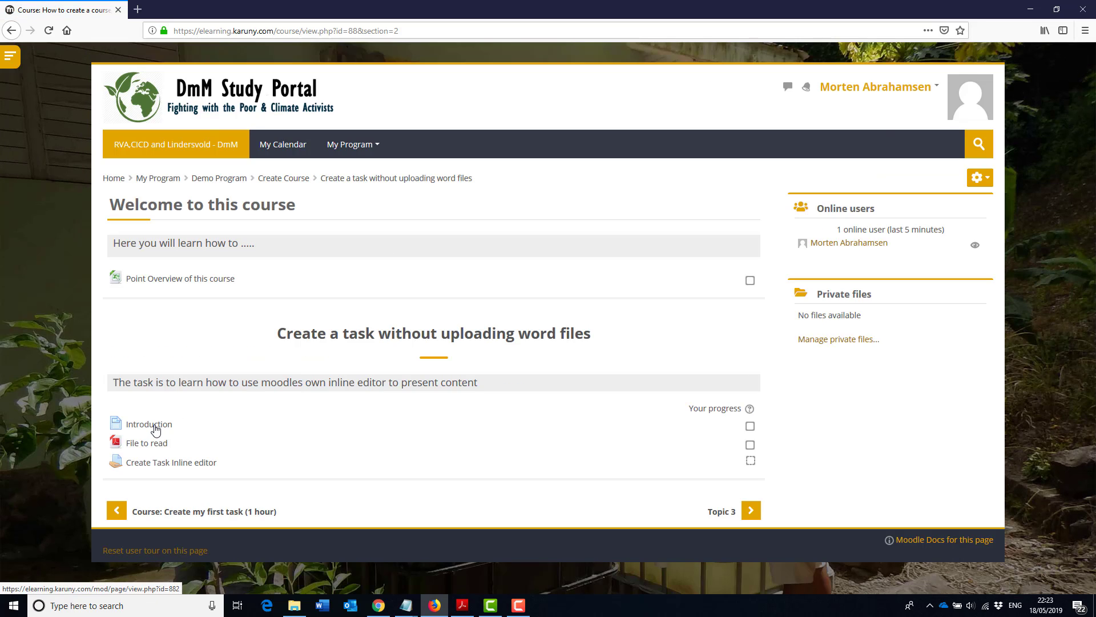
Step: Open the Introduction page and briefly play, then pause, its audio clip
left_click(155, 430)
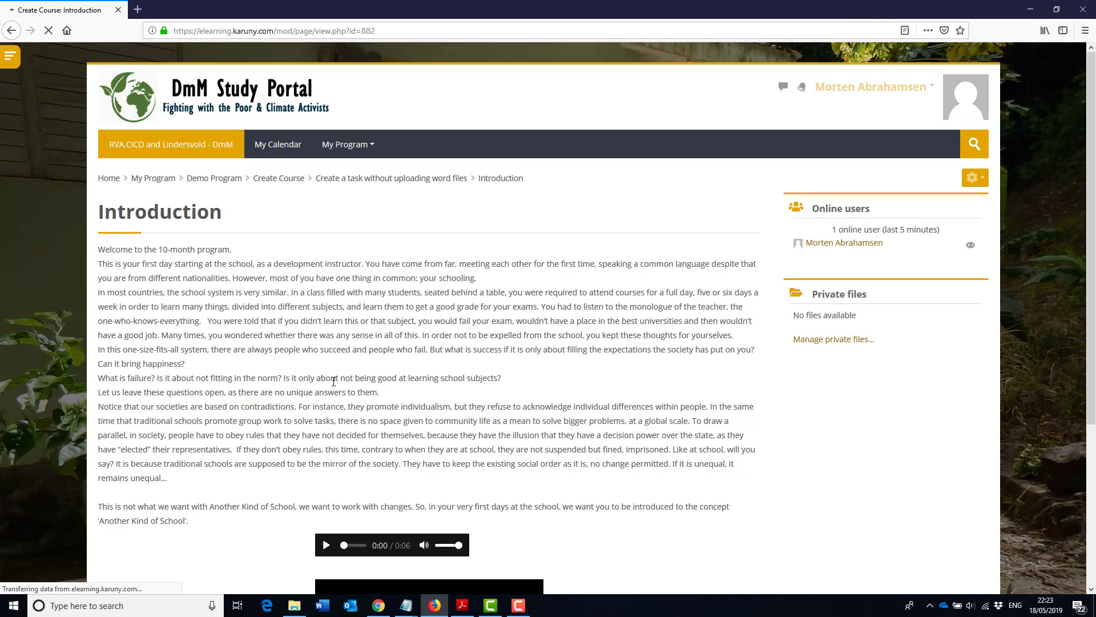
scroll(334, 381, "down", 2)
scroll(319, 342, "up", 1)
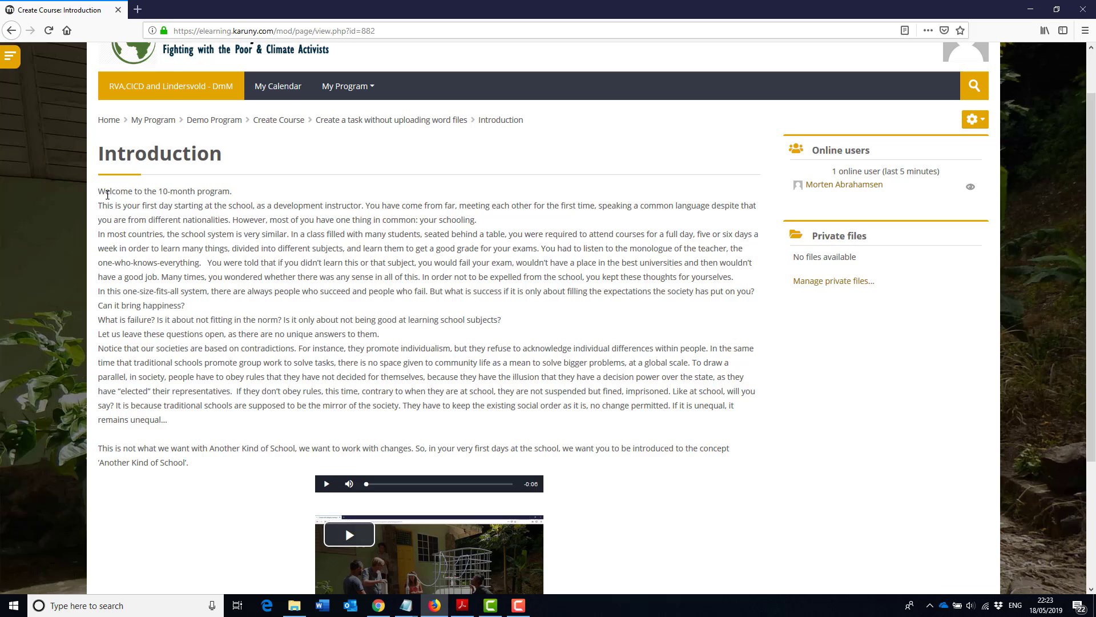
scroll(286, 230, "down", 3)
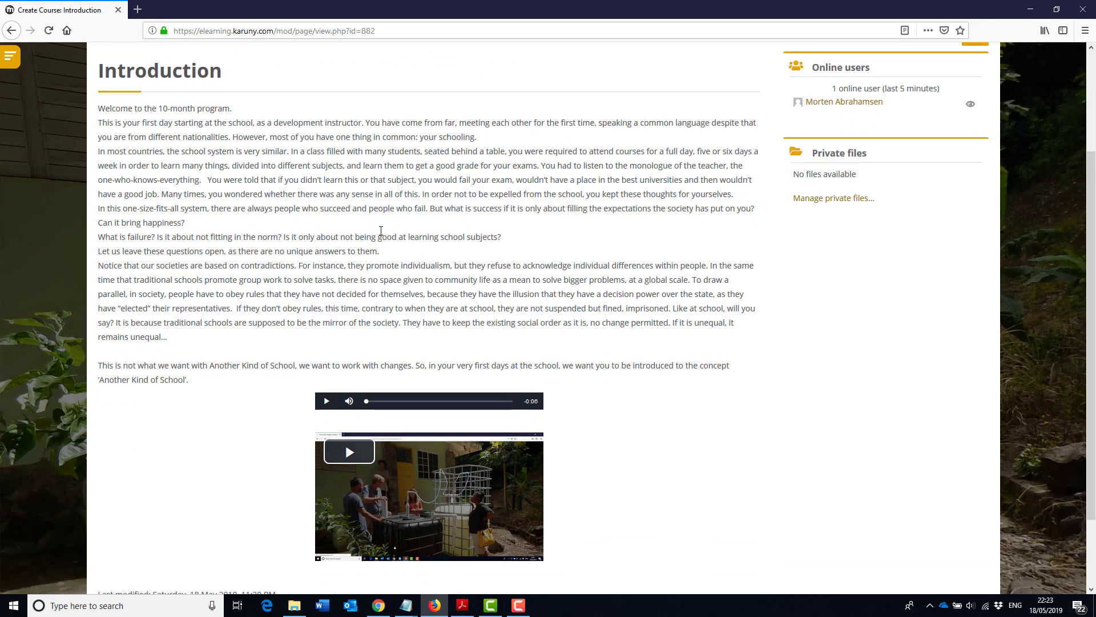
left_click(326, 368)
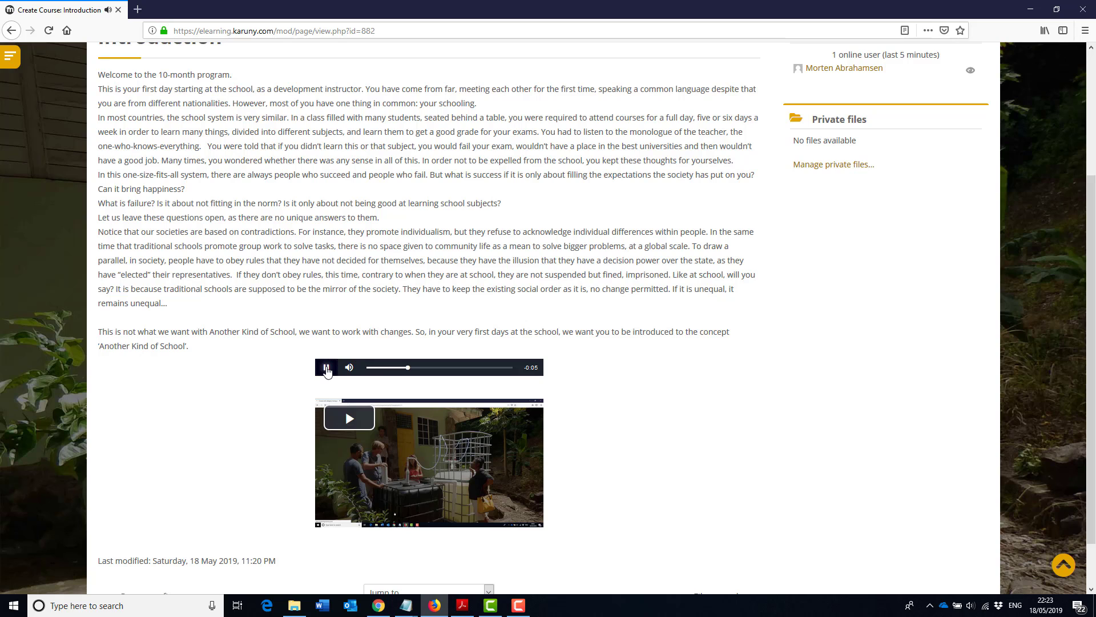
left_click(326, 369)
Step: Open and close the Jump to activity list, then scroll back to the top
scroll(320, 389, "down", 2)
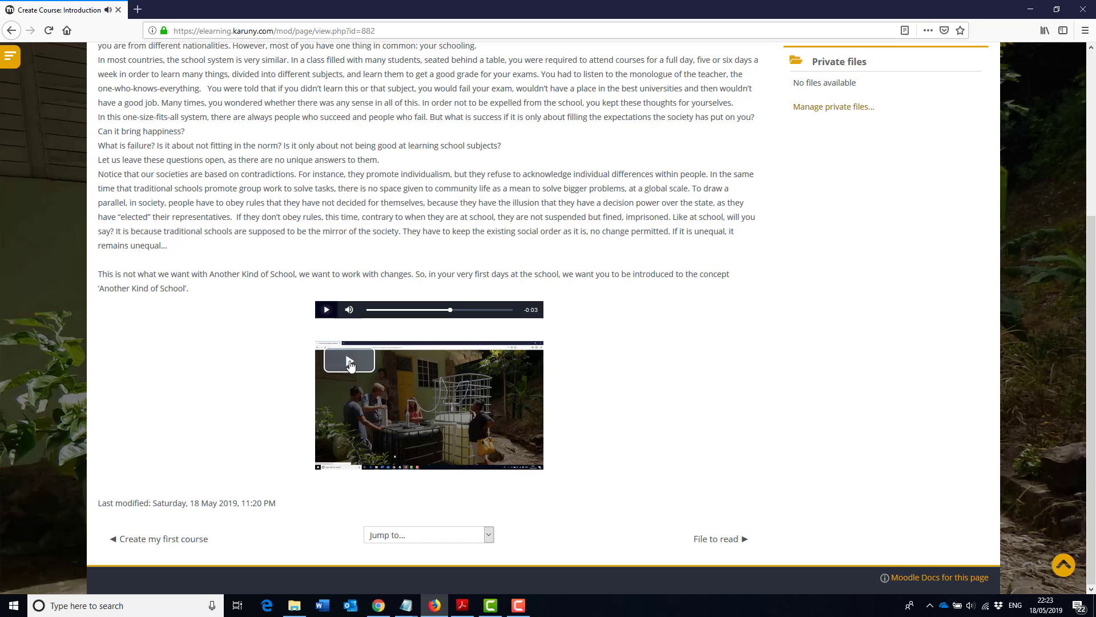
scroll(251, 373, "up", 7)
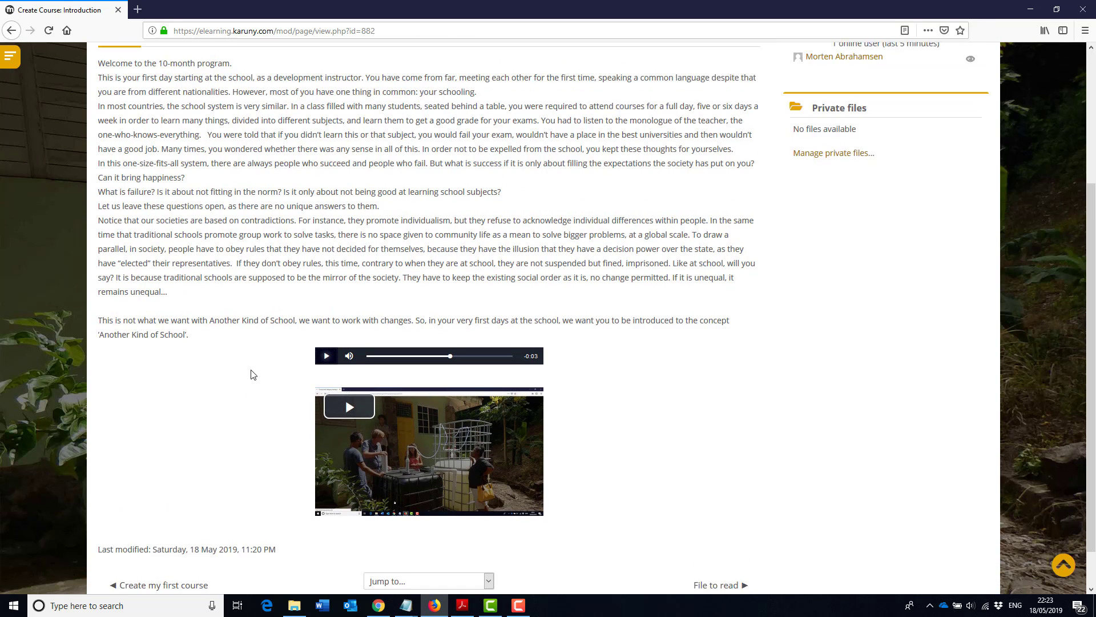
scroll(269, 371, "down", 7)
left_click(439, 534)
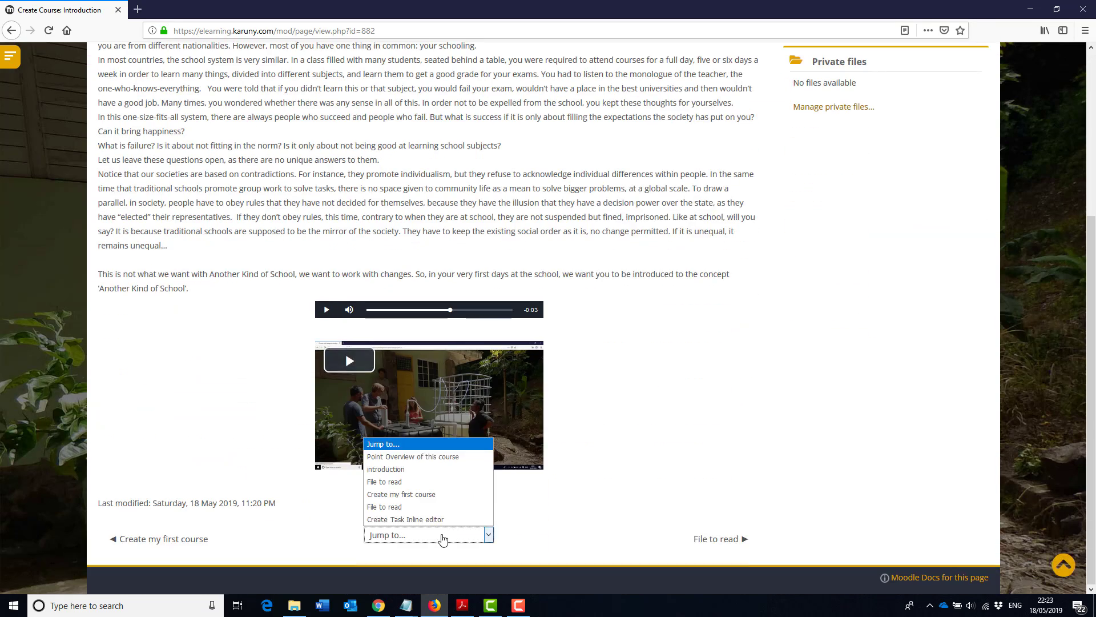
left_click(242, 285)
scroll(243, 285, "up", 5)
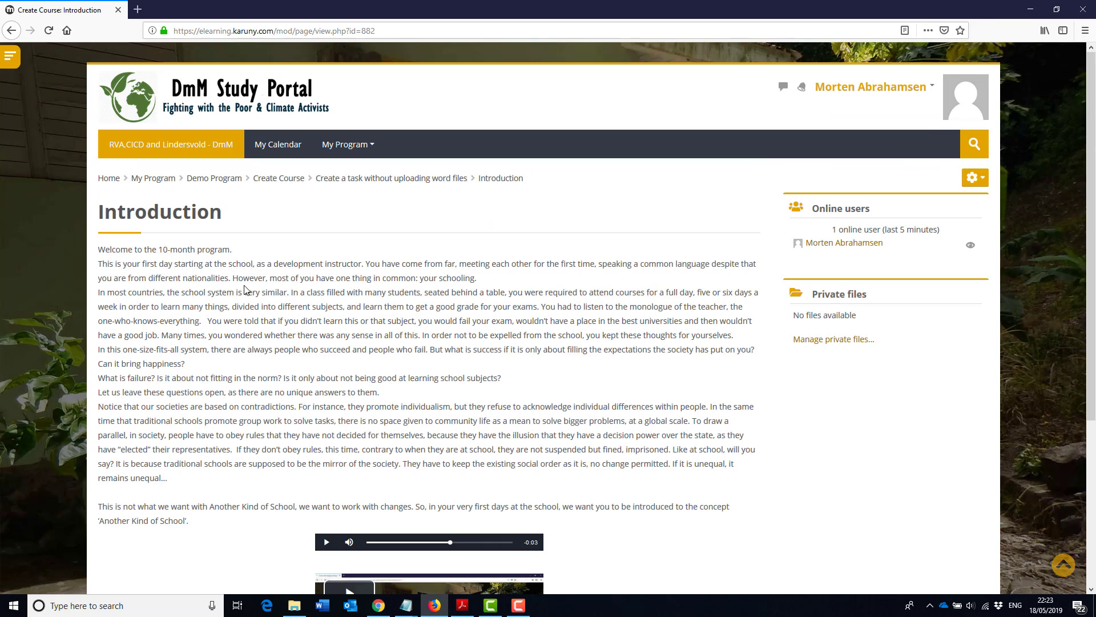
Step: Return to Create Course, reopen the section and browse the Create Task Inline editor assignment page
left_click(289, 180)
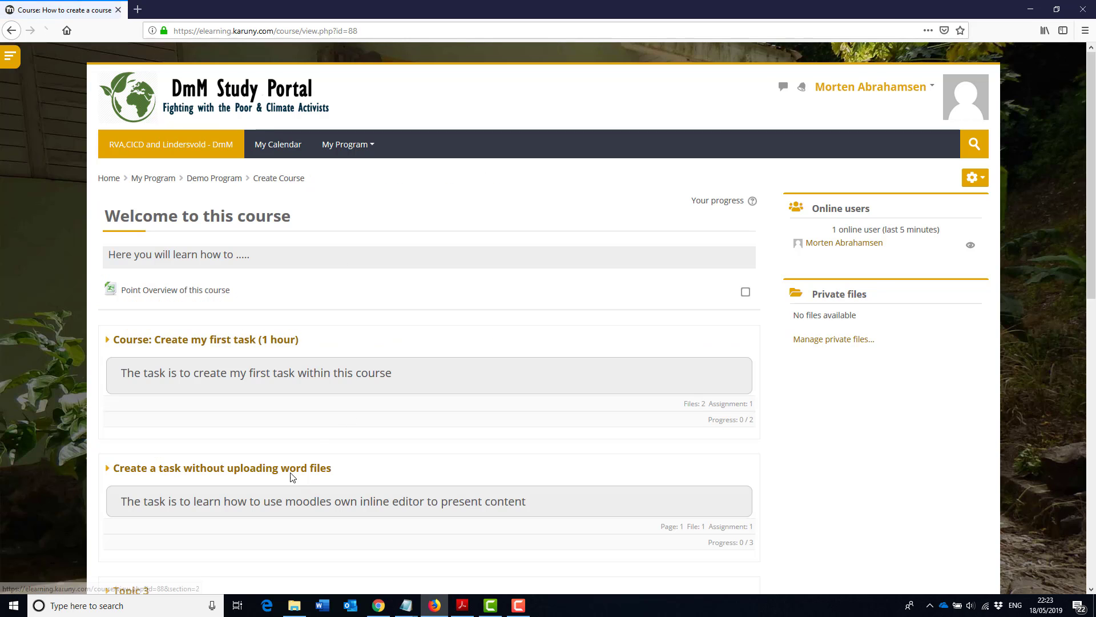
left_click(291, 471)
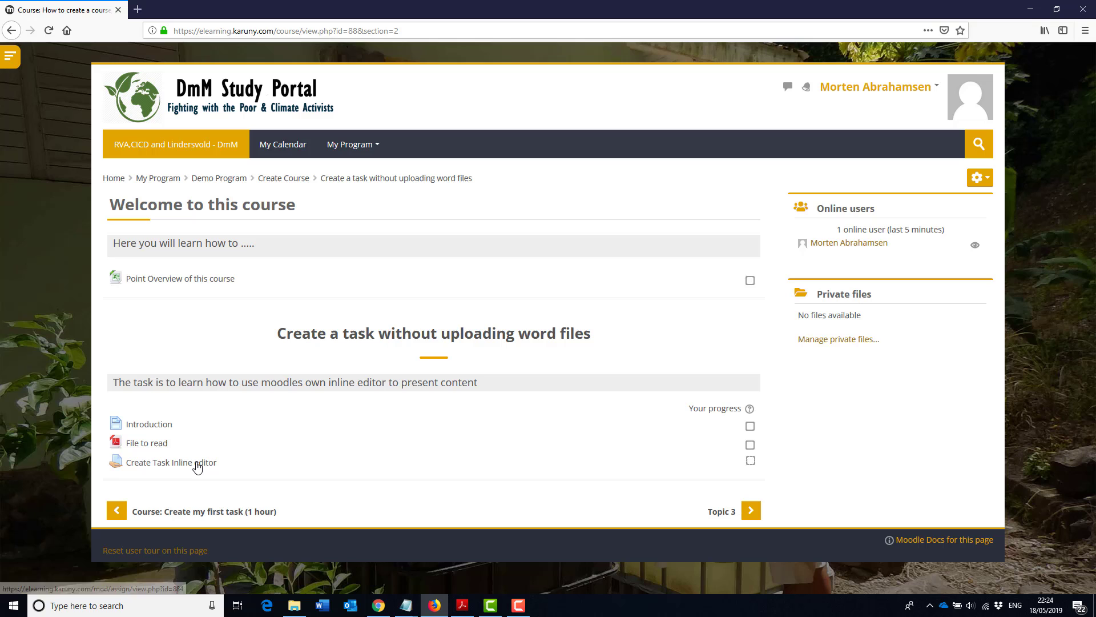
left_click(196, 463)
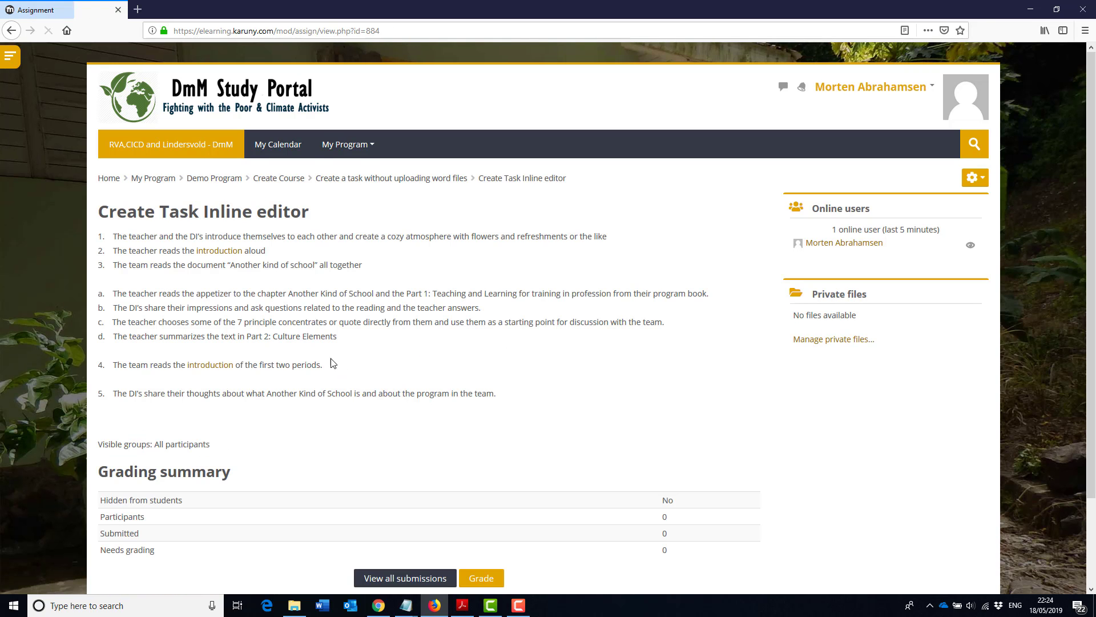
scroll(257, 215, "down", 2)
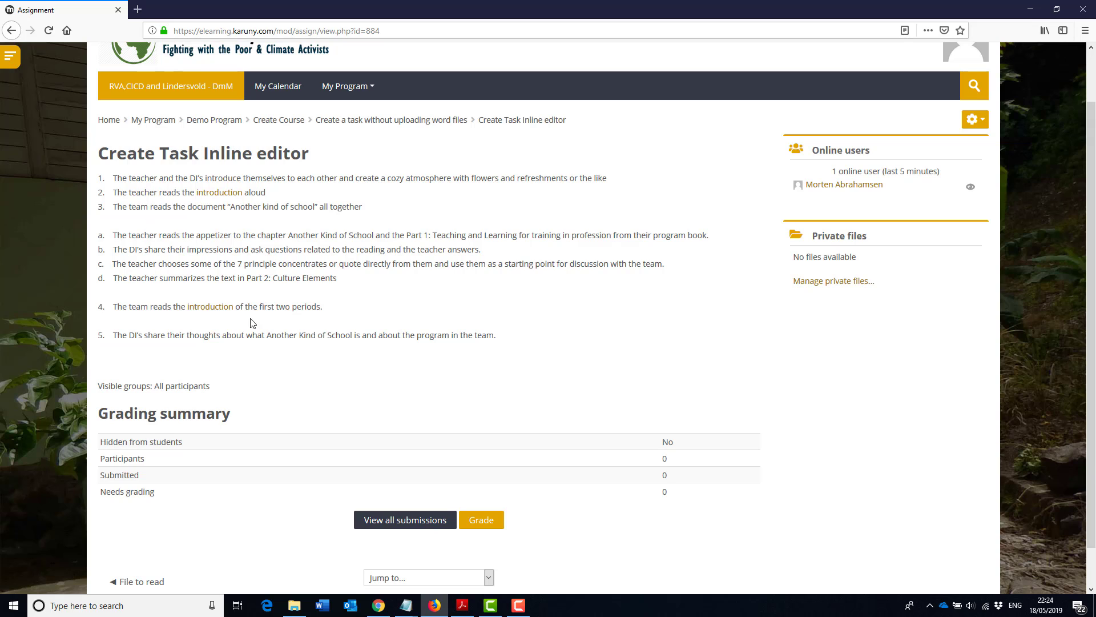
scroll(253, 322, "down", 1)
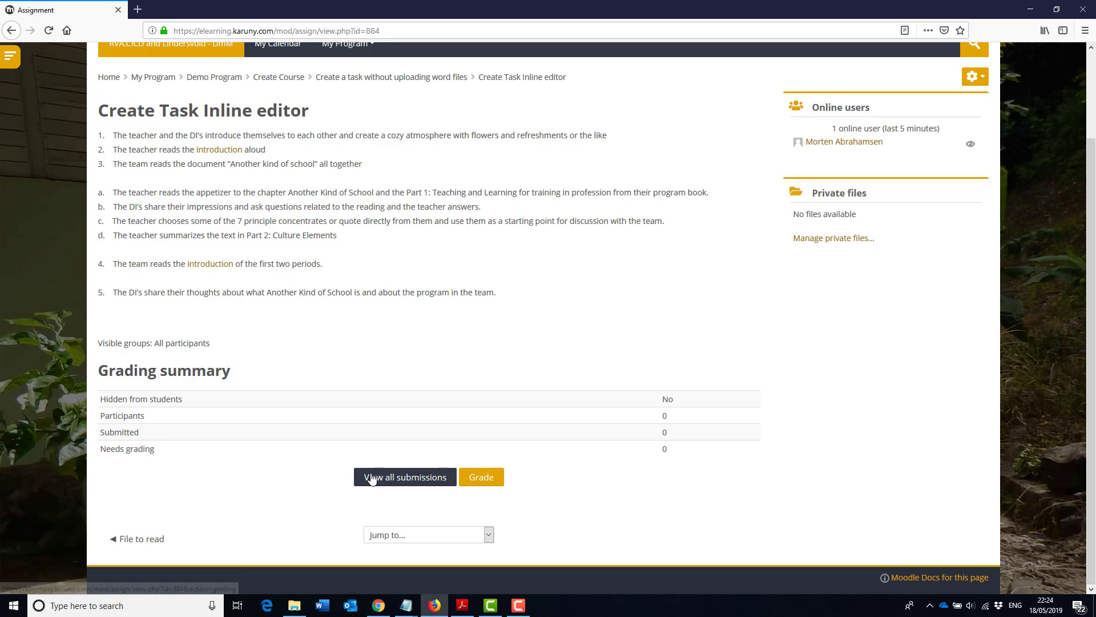
scroll(367, 423, "up", 2)
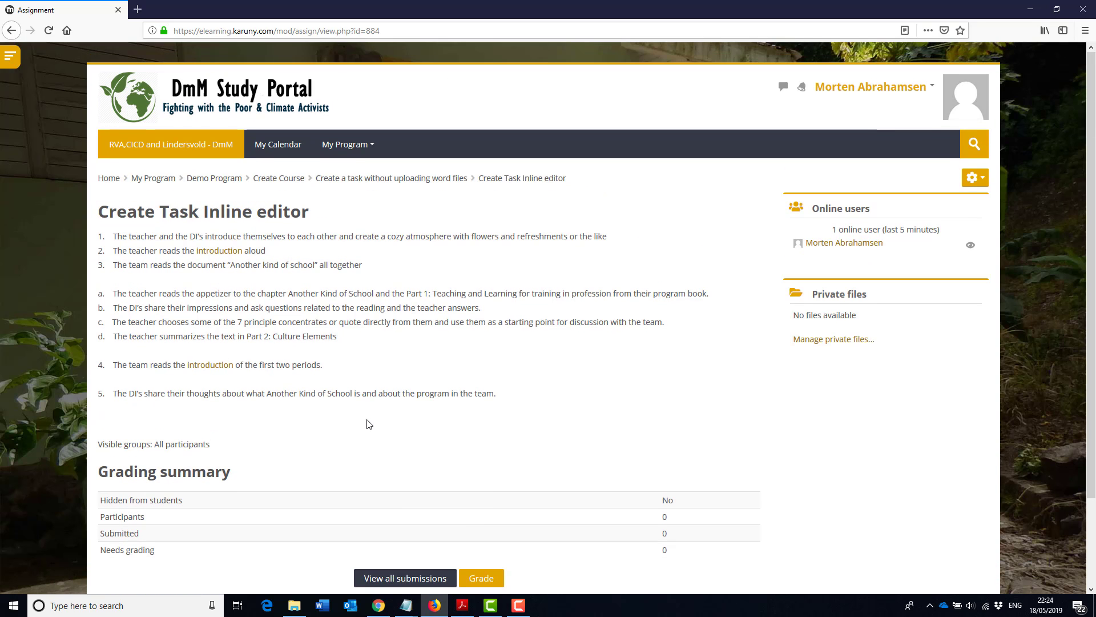